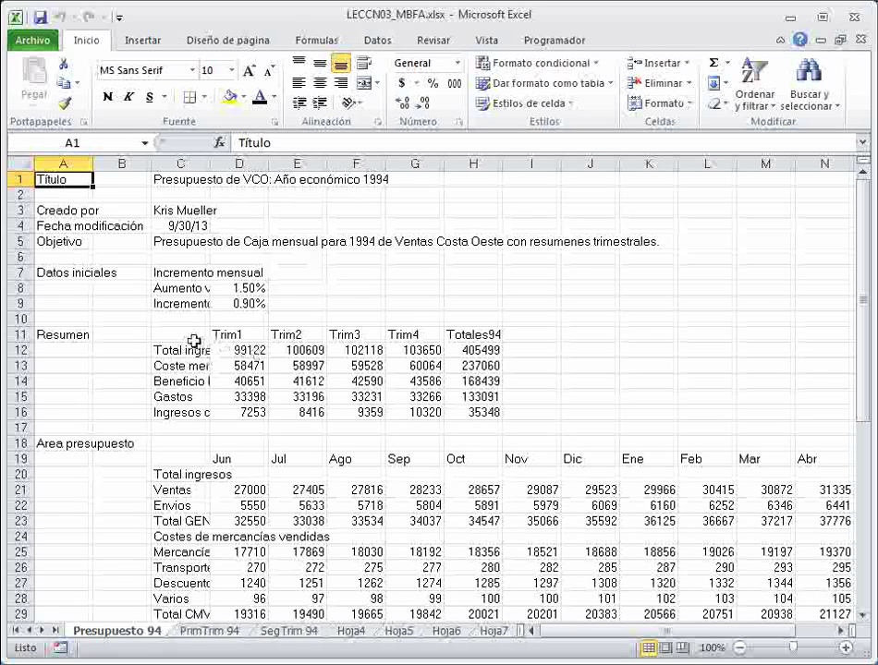
# Format the quarterly summary range C11:H16 as a table with headers, using the green style from the dark group.
pyautogui.moveTo(194, 342); pyautogui.dragTo(465, 409)
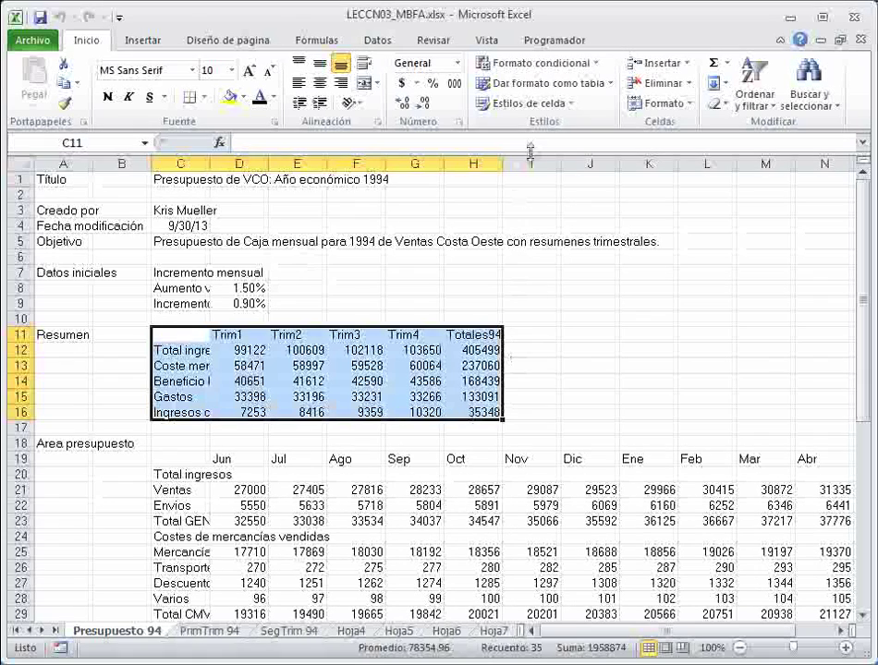
pyautogui.click(609, 86)
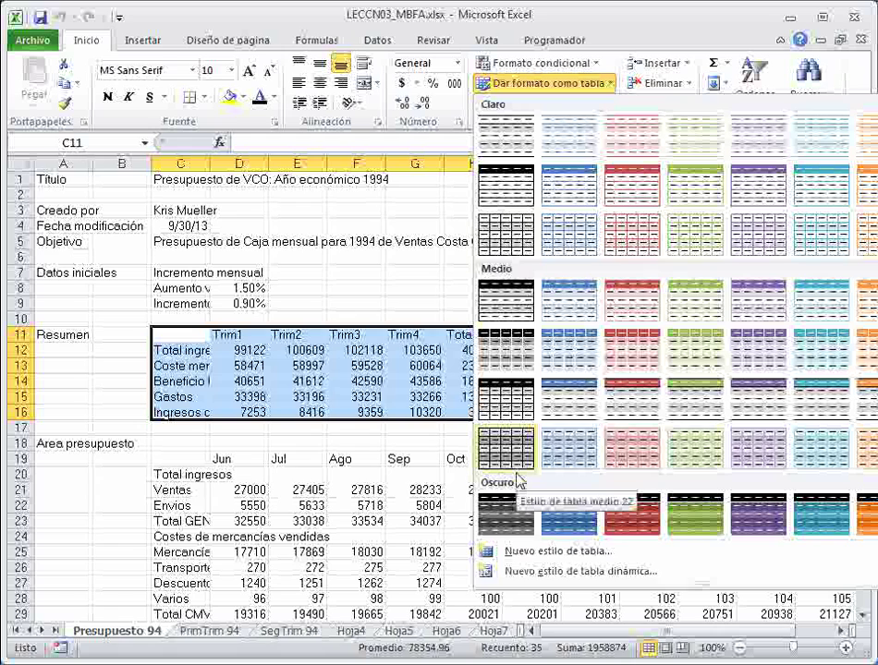
pyautogui.click(687, 522)
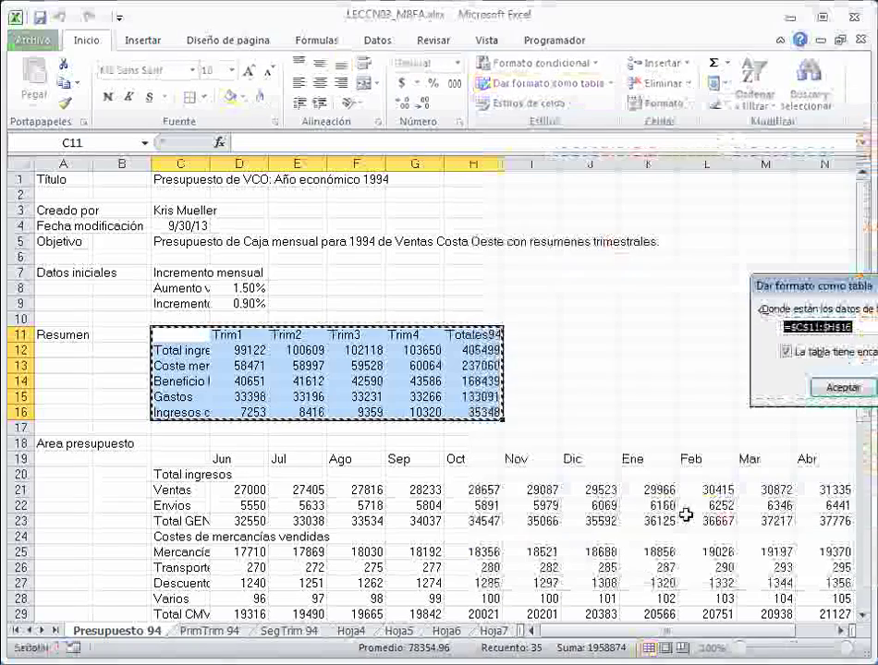
pyautogui.moveTo(806, 283); pyautogui.dragTo(667, 277)
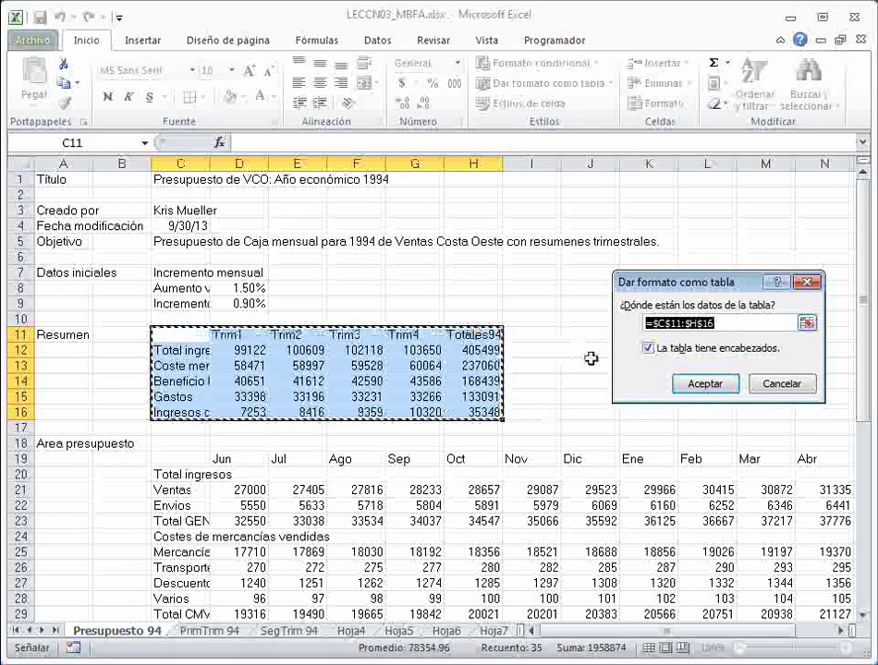
pyautogui.click(698, 384)
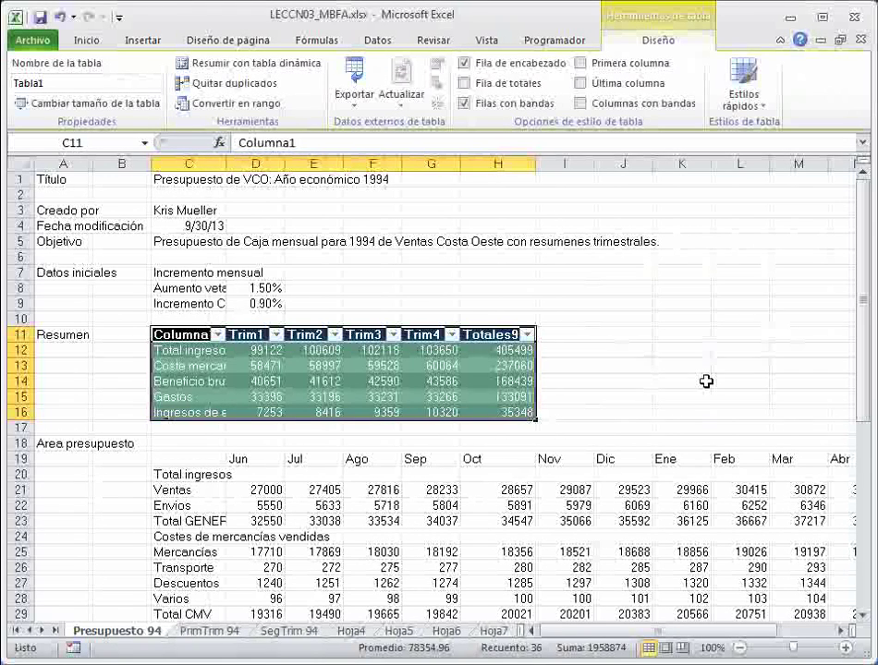
pyautogui.click(624, 339)
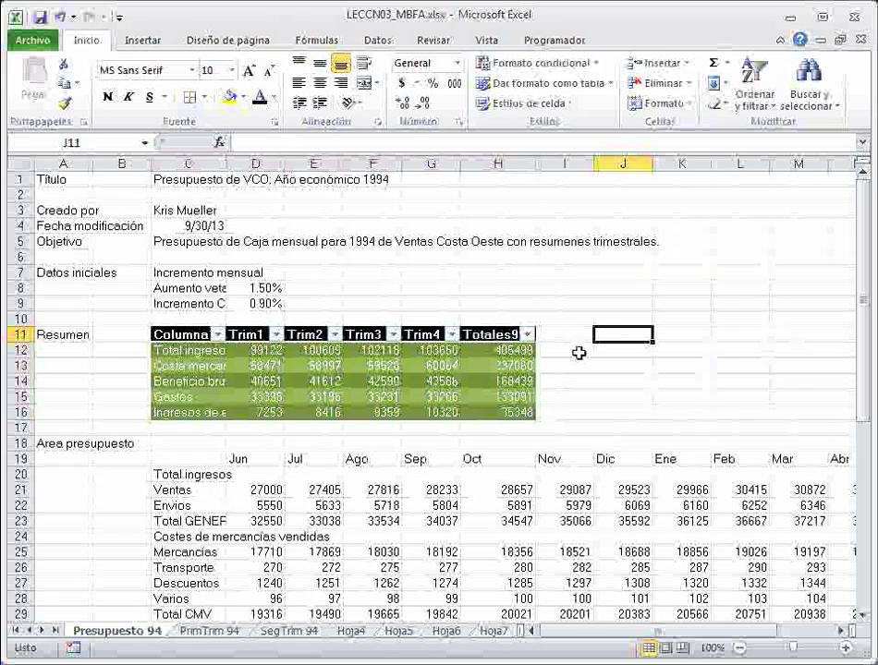
# Turn off the filter buttons in the header row of the quarterly summary table.
pyautogui.click(218, 336)
pyautogui.click(218, 336)
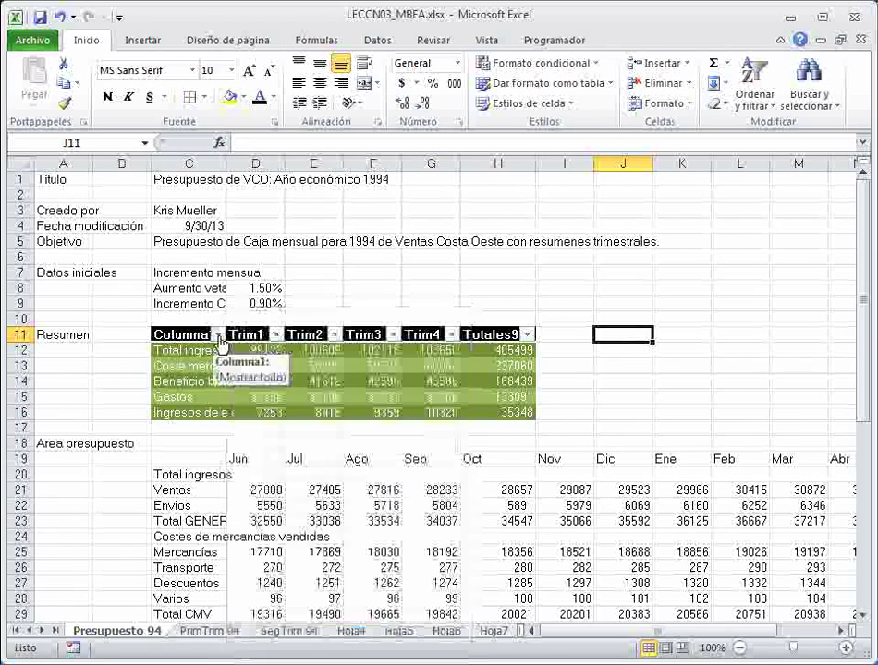
pyautogui.click(276, 334)
pyautogui.click(277, 334)
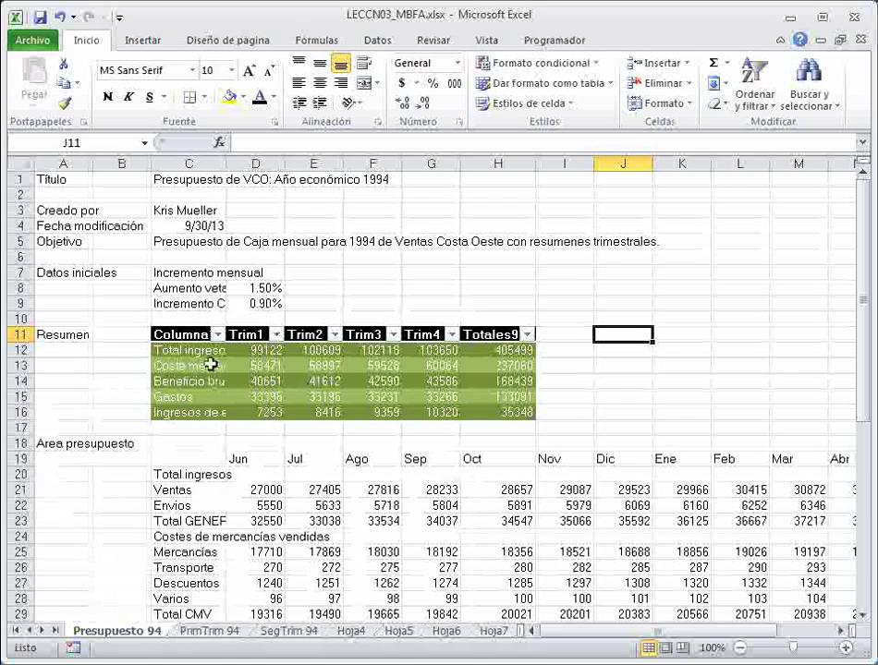
pyautogui.click(305, 370)
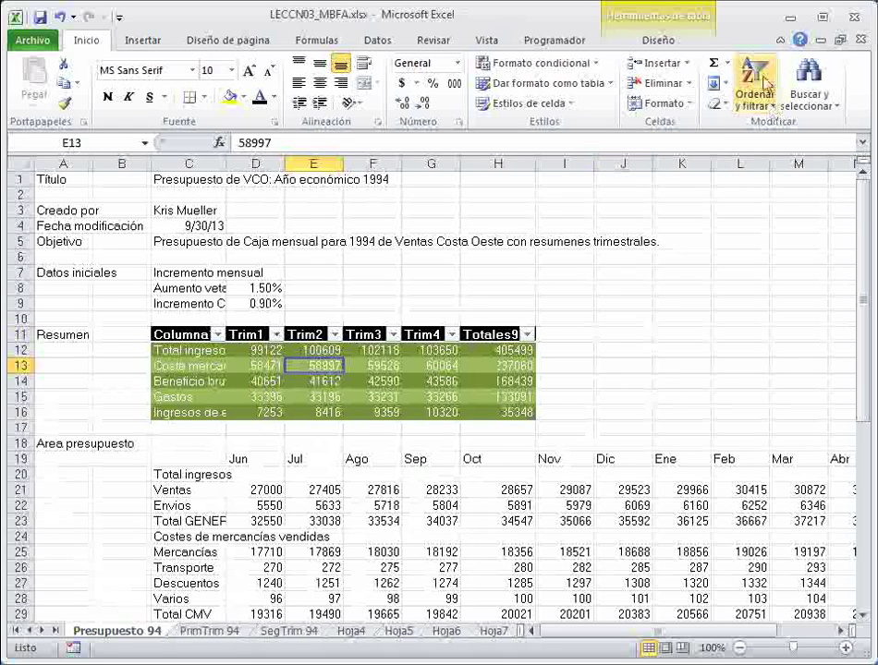
pyautogui.click(770, 108)
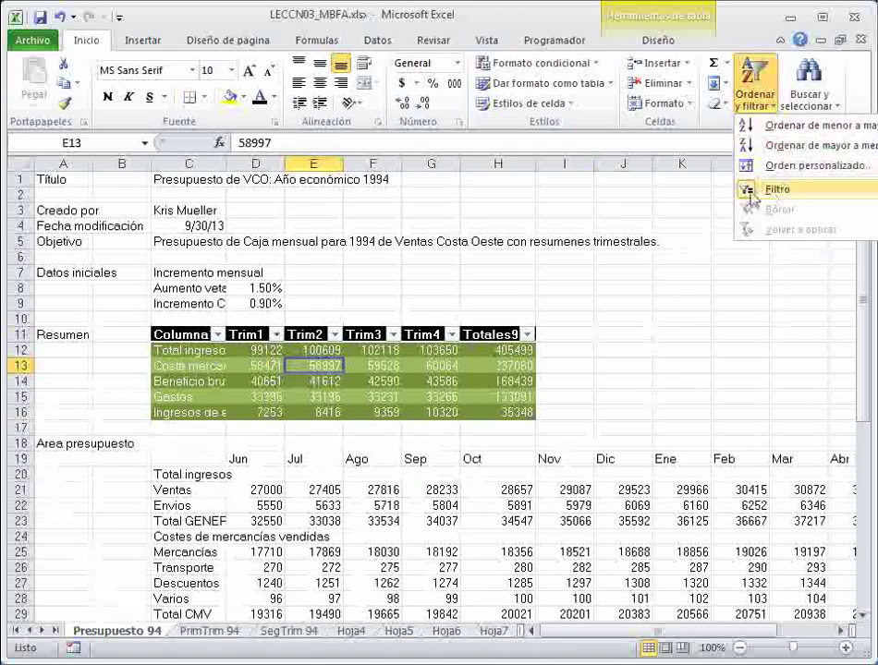
pyautogui.click(777, 190)
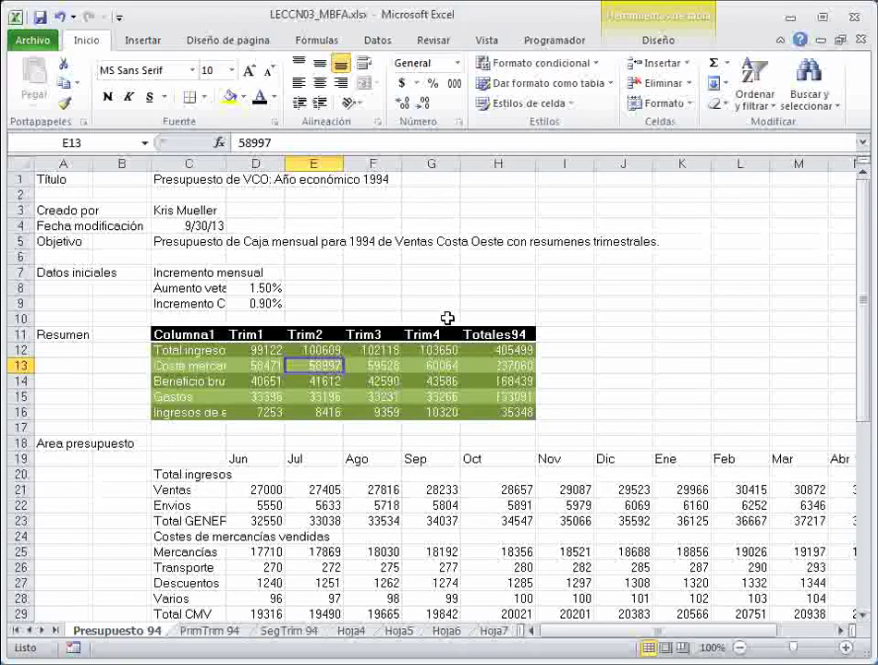
# Select the monthly budget range C19:O45 and choose a green table style from the second row of the medium group.
pyautogui.scroll(-3, 446, 318)
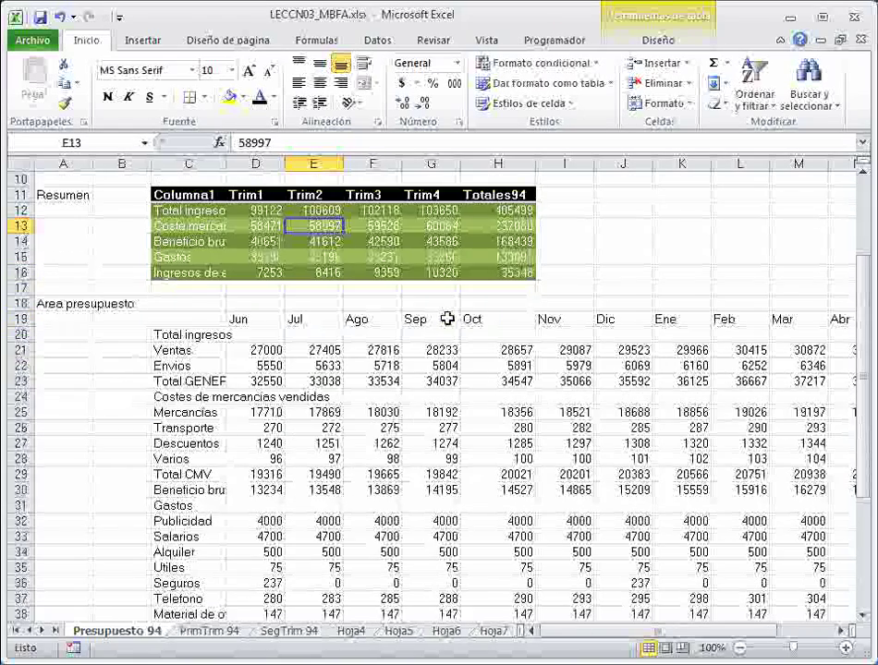
pyautogui.scroll(-2, 446, 318)
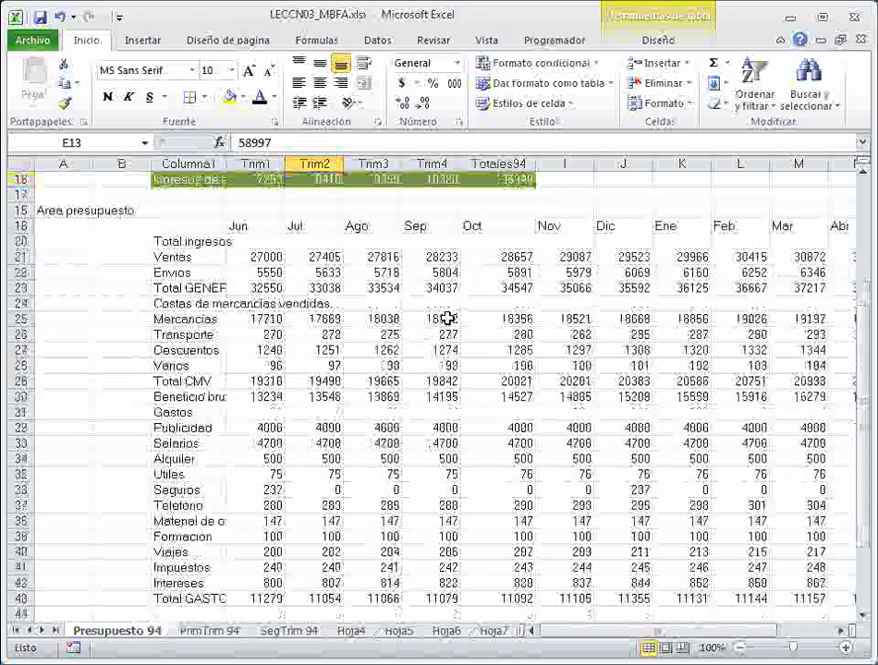
pyautogui.click(840, 632)
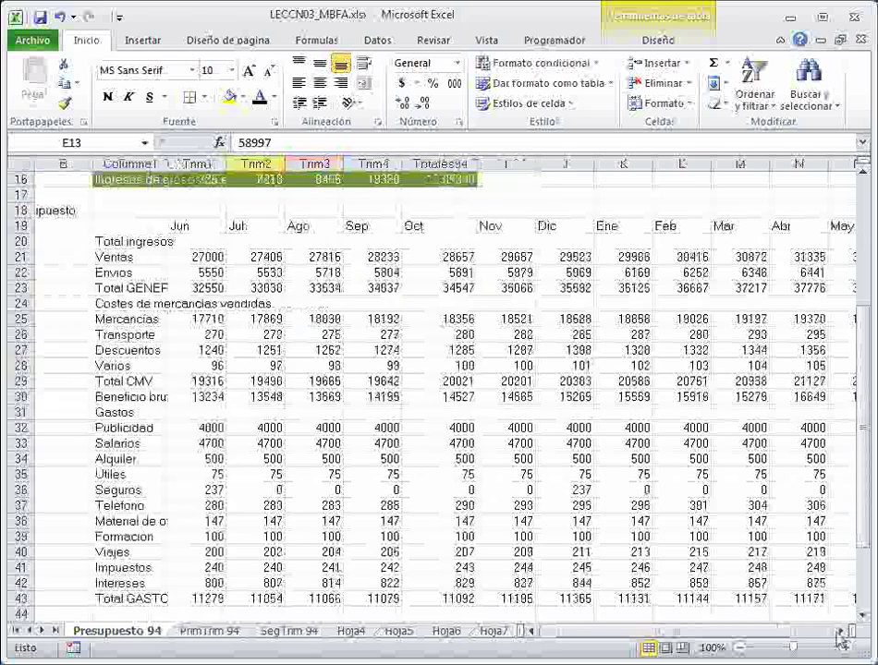
pyautogui.click(840, 632)
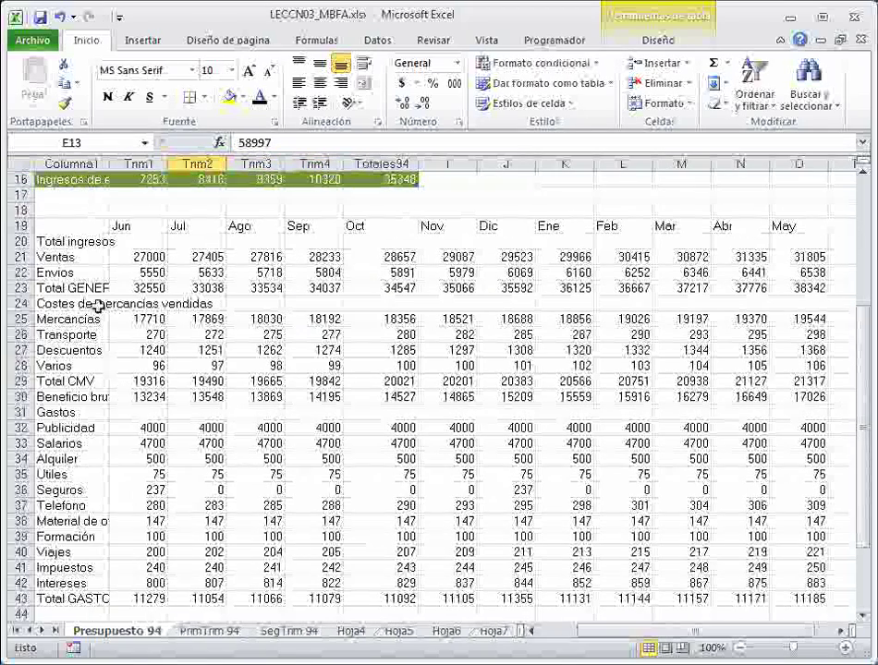
pyautogui.click(69, 246)
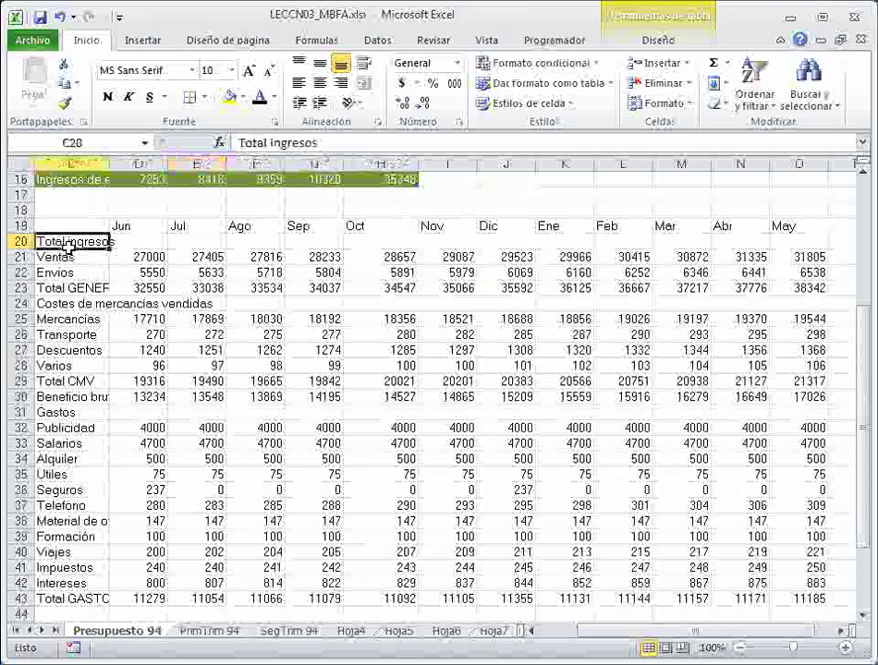
pyautogui.click(67, 224)
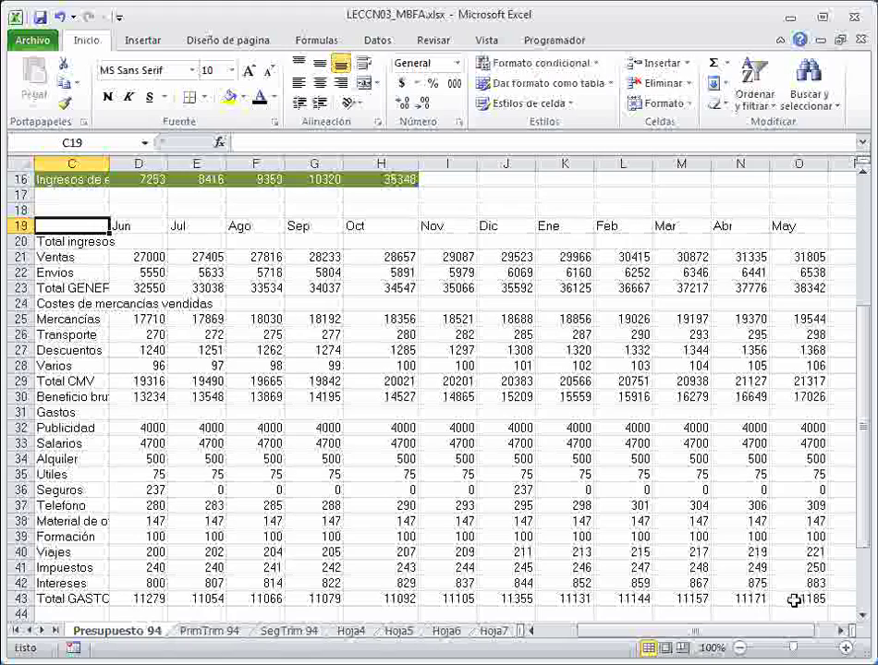
pyautogui.click(862, 617)
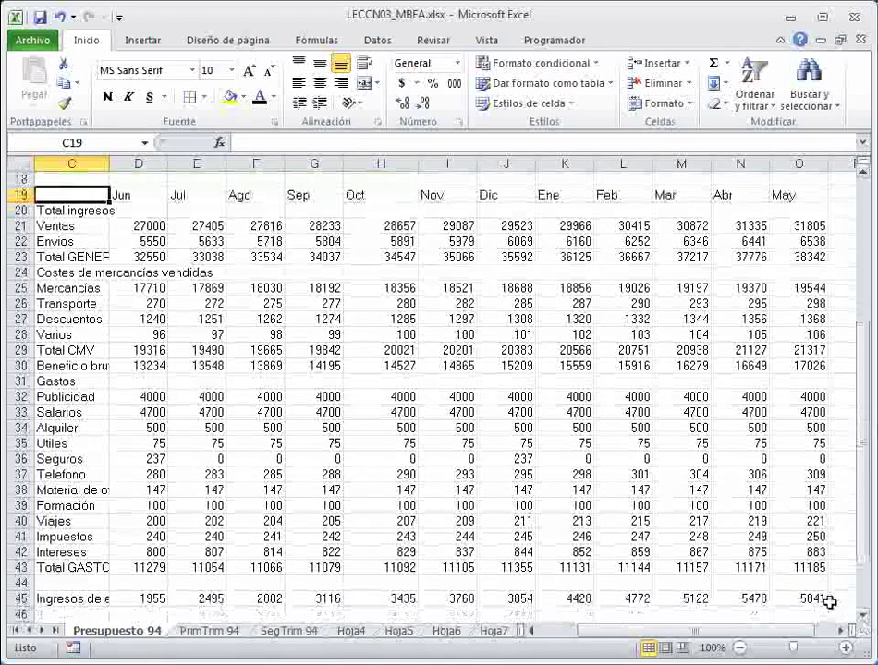
pyautogui.keyDown('shift'); pyautogui.click(811, 600); pyautogui.keyUp('shift')
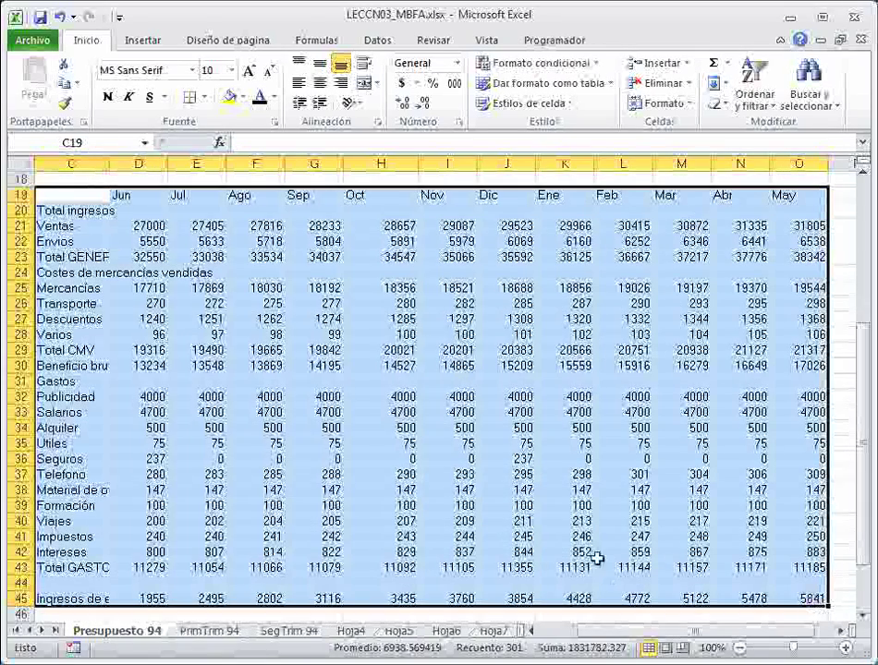
pyautogui.click(608, 89)
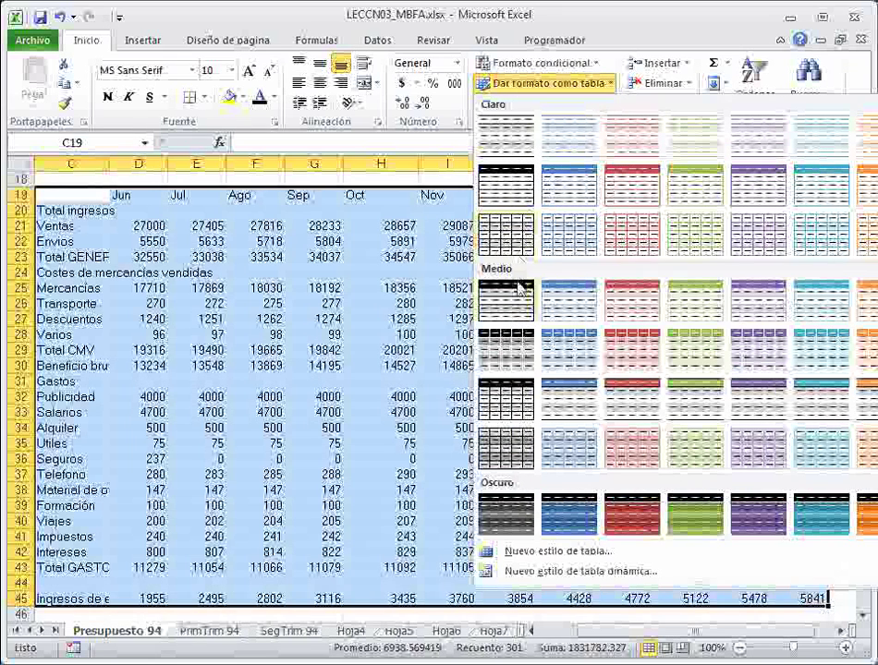
pyautogui.click(693, 368)
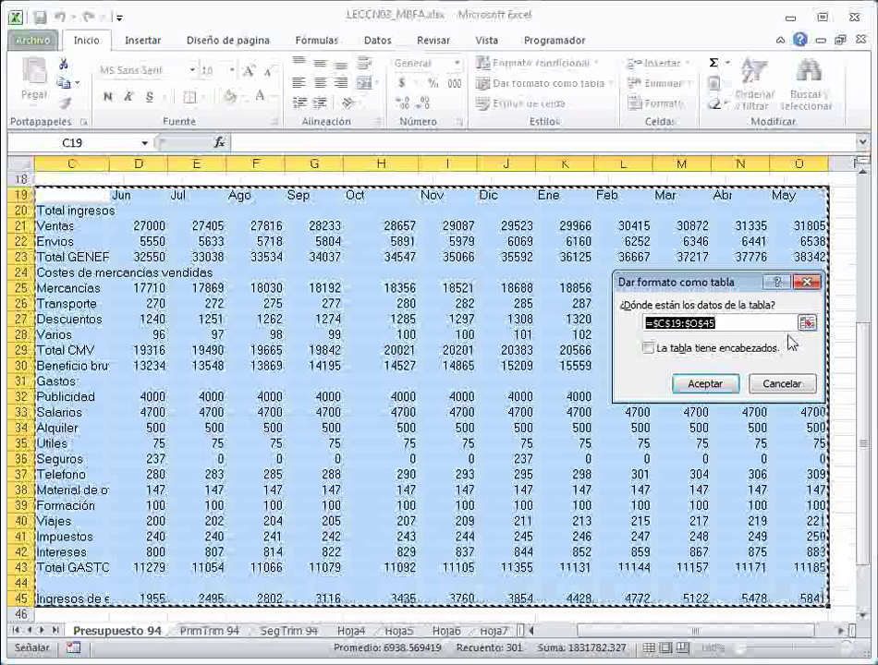
# Specify that the data in C19:O45 has headers and create the monthly budget table.
pyautogui.hotkey('ctrl', 'shift', 'Left')
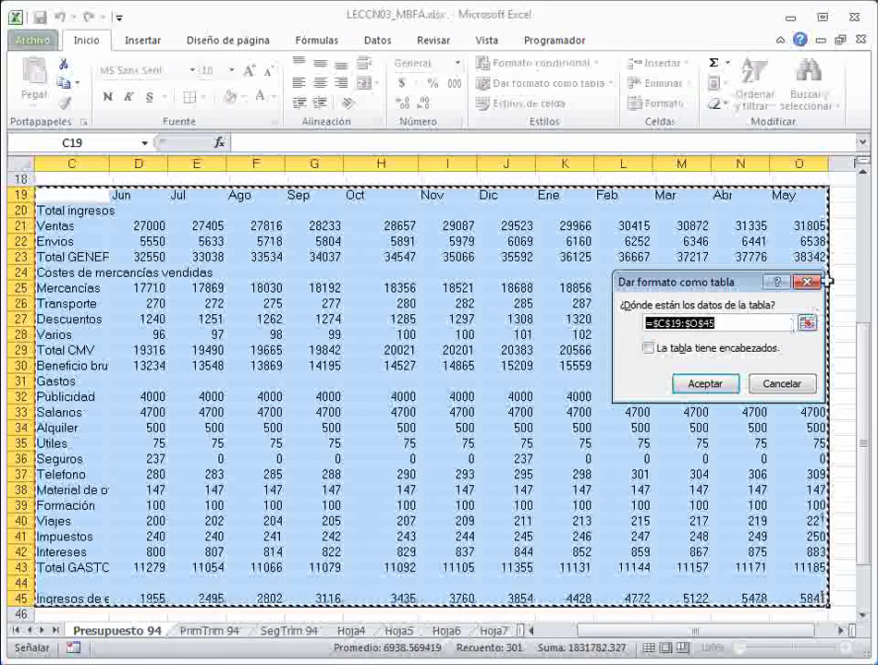
pyautogui.click(863, 173)
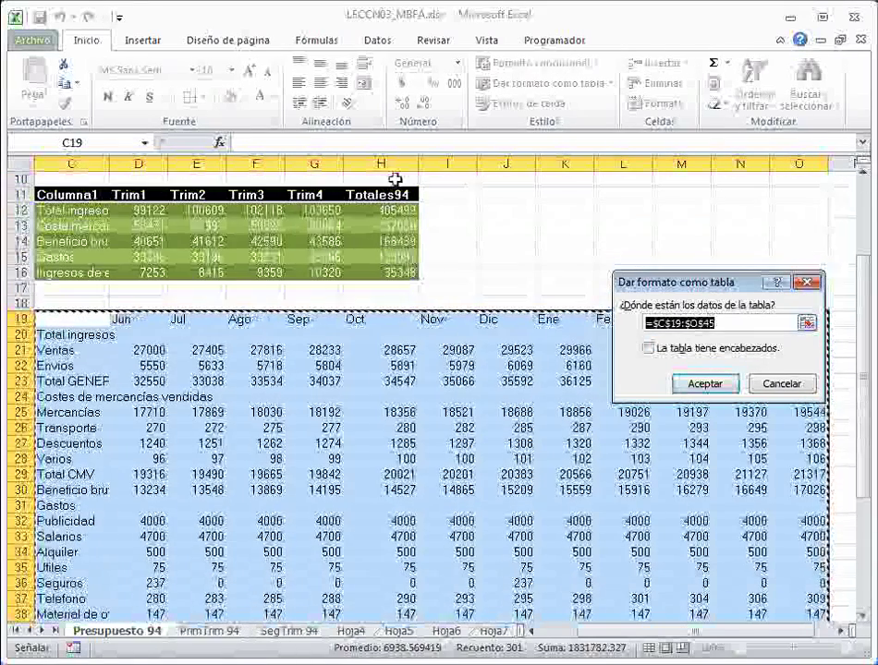
pyautogui.click(863, 614)
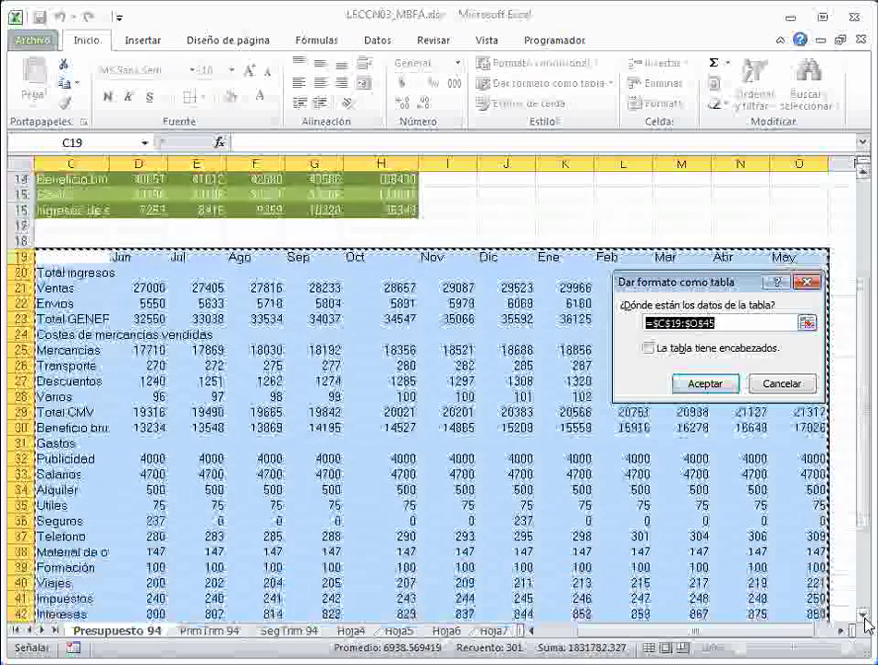
pyautogui.click(863, 614)
pyautogui.click(863, 614)
pyautogui.click(863, 614)
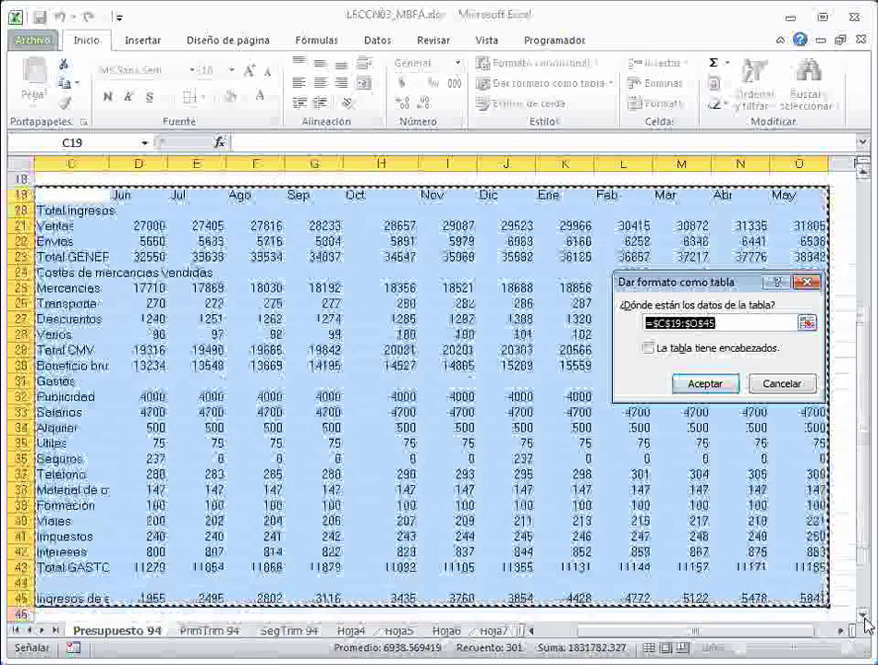
pyautogui.click(649, 350)
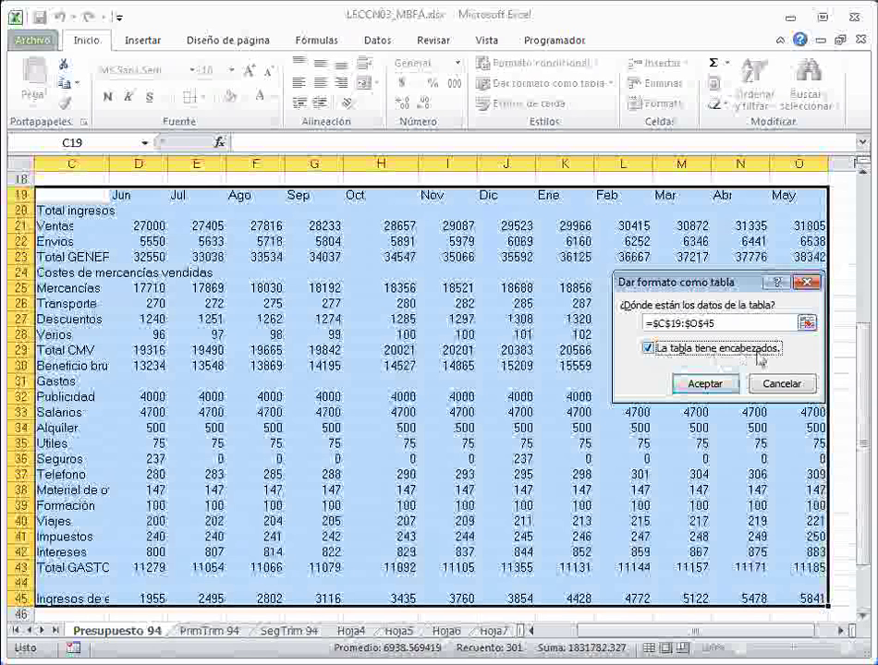
pyautogui.click(727, 387)
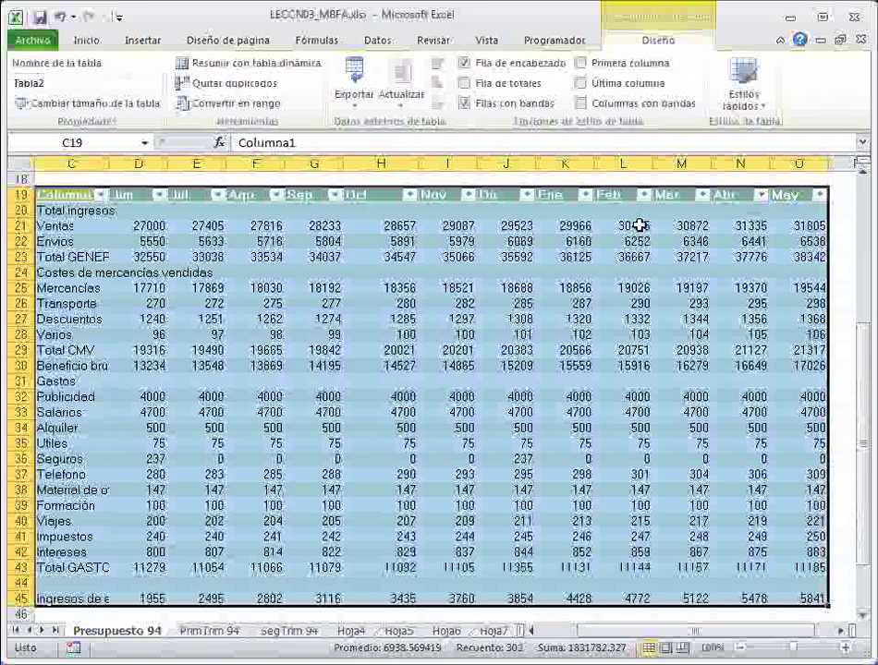
# Turn off the filter buttons in the header row of the monthly budget table.
pyautogui.click(84, 41)
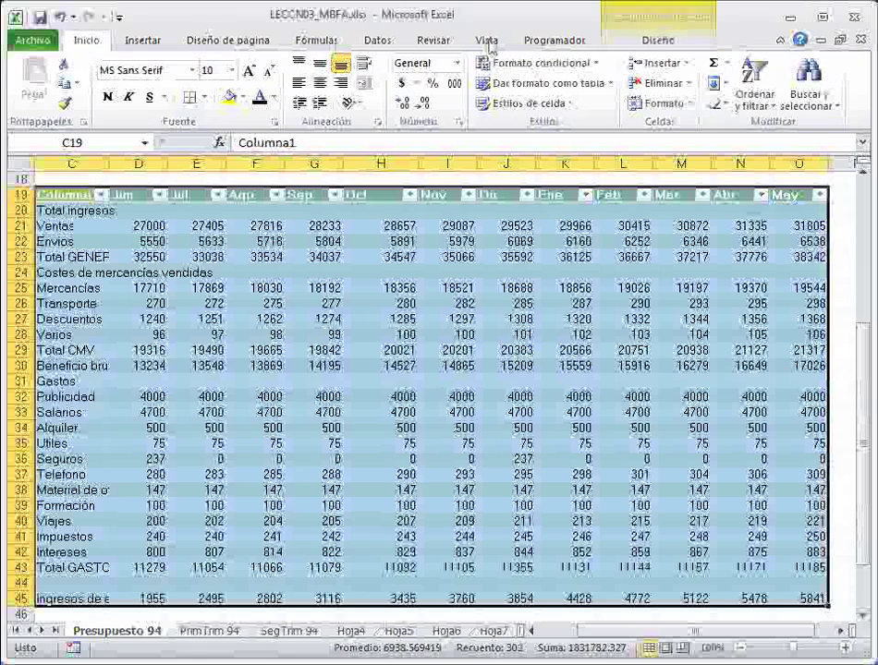
pyautogui.click(756, 93)
pyautogui.click(781, 185)
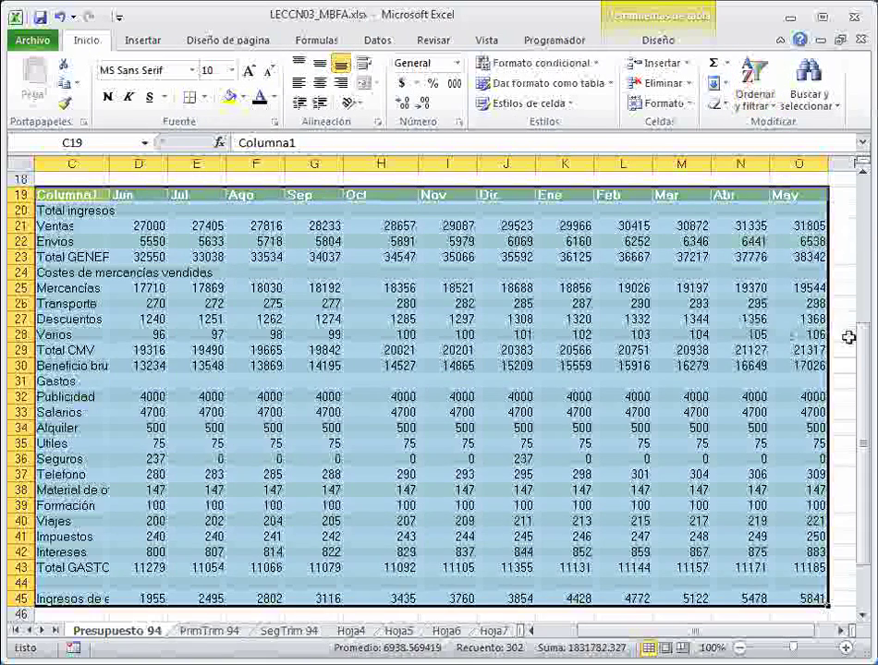
# Examine the table design options and the banded formatting of the monthly budget table.
pyautogui.moveTo(862, 342); pyautogui.dragTo(863, 298)
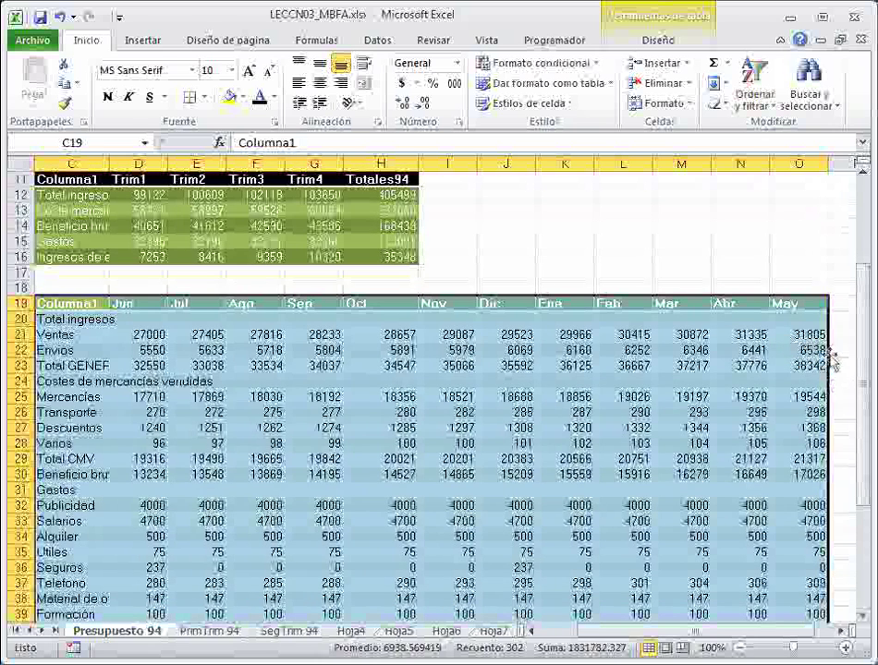
pyautogui.click(667, 24)
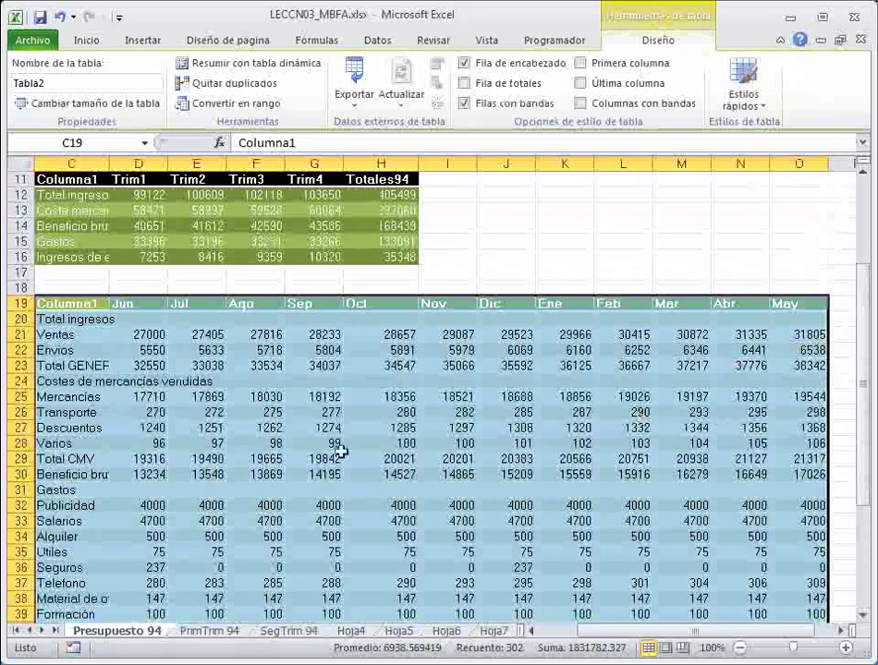
pyautogui.moveTo(855, 381); pyautogui.dragTo(867, 445)
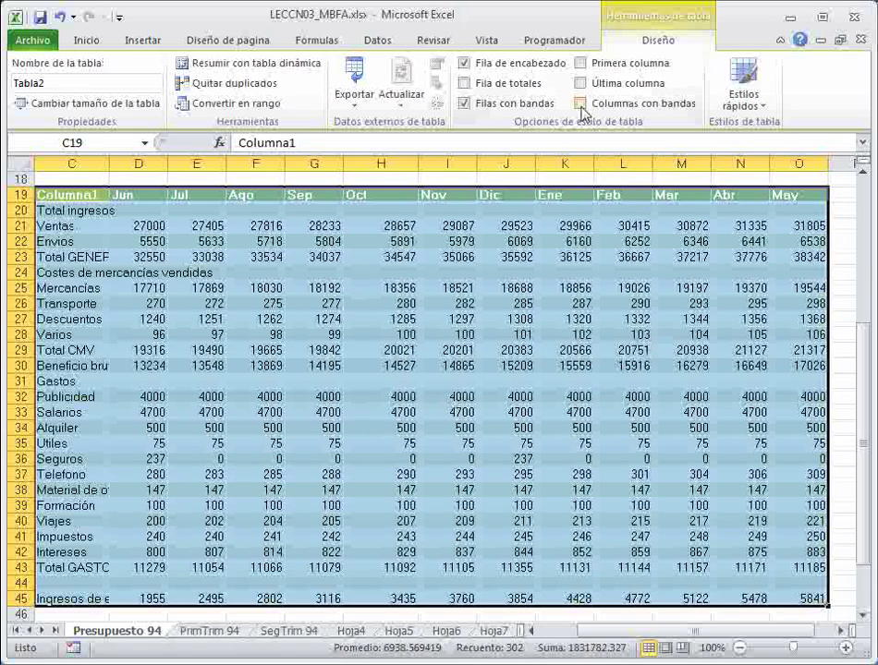
pyautogui.click(551, 178)
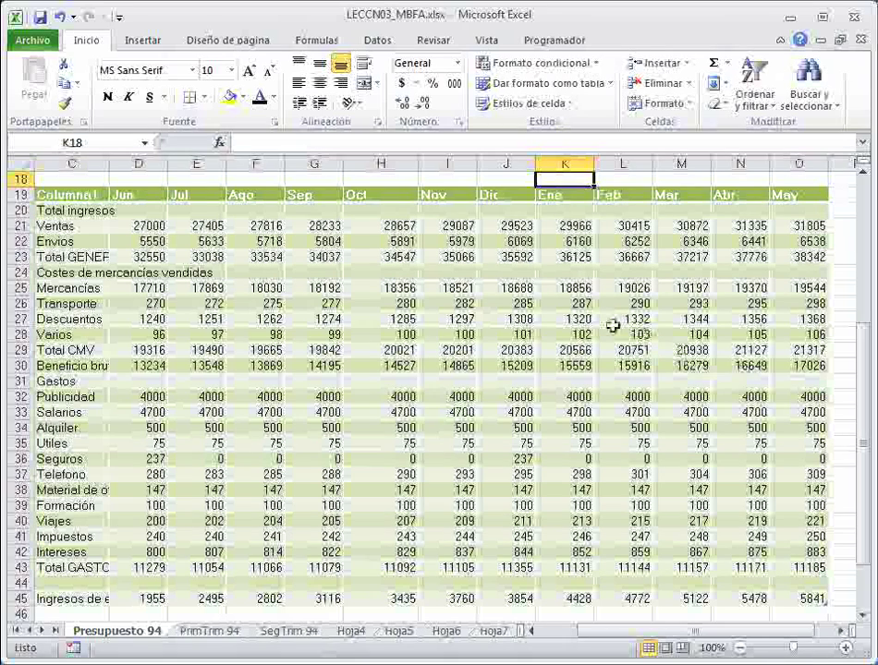
pyautogui.click(506, 242)
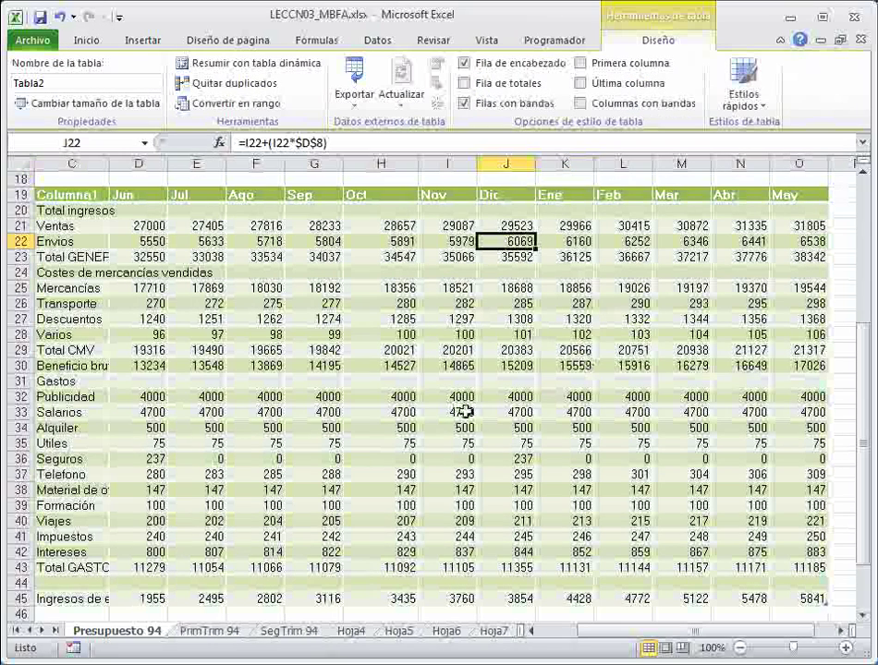
pyautogui.click(614, 180)
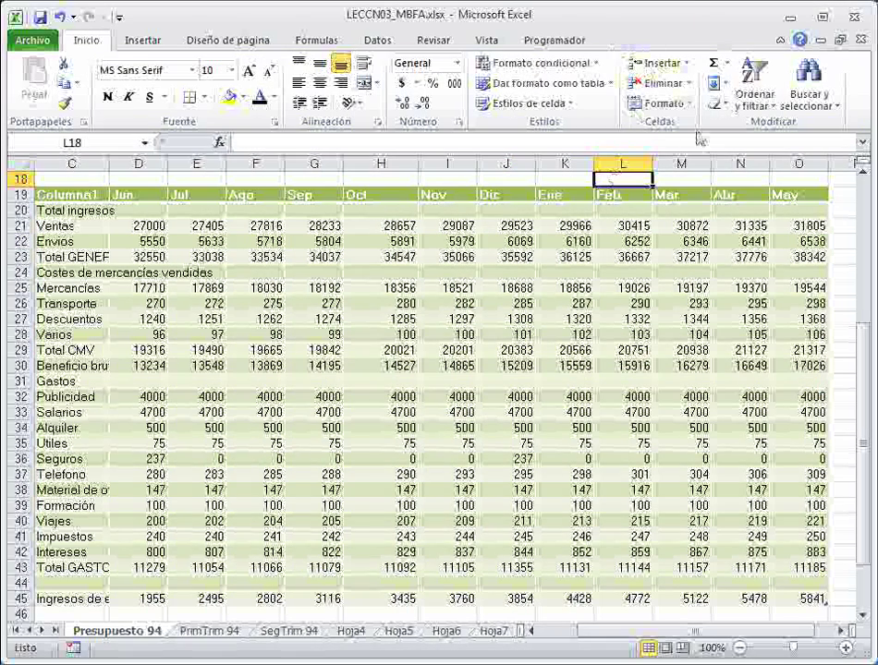
# Turn on banded columns and first-column emphasis for the monthly budget table.
pyautogui.click(509, 257)
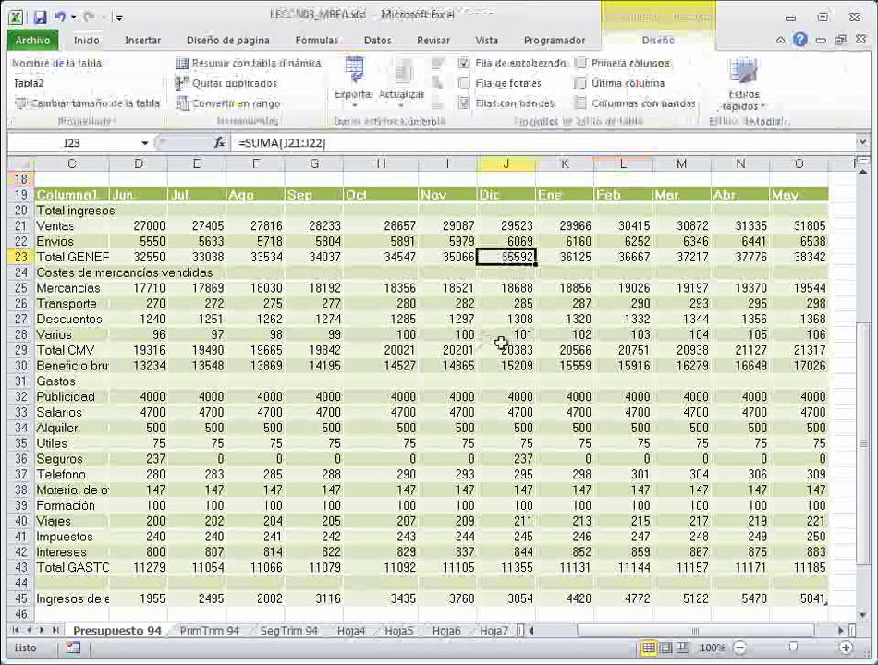
pyautogui.click(581, 104)
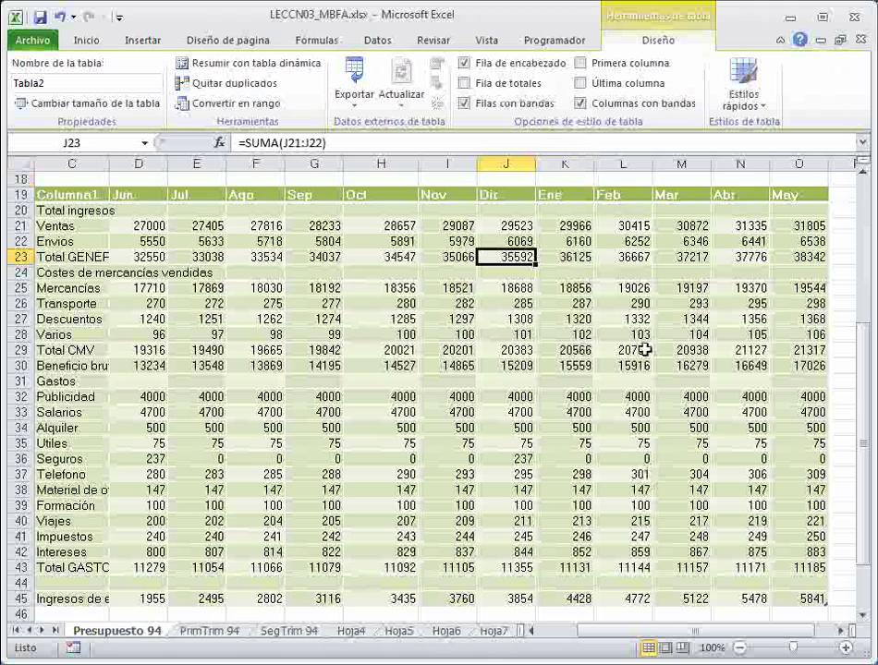
pyautogui.click(581, 63)
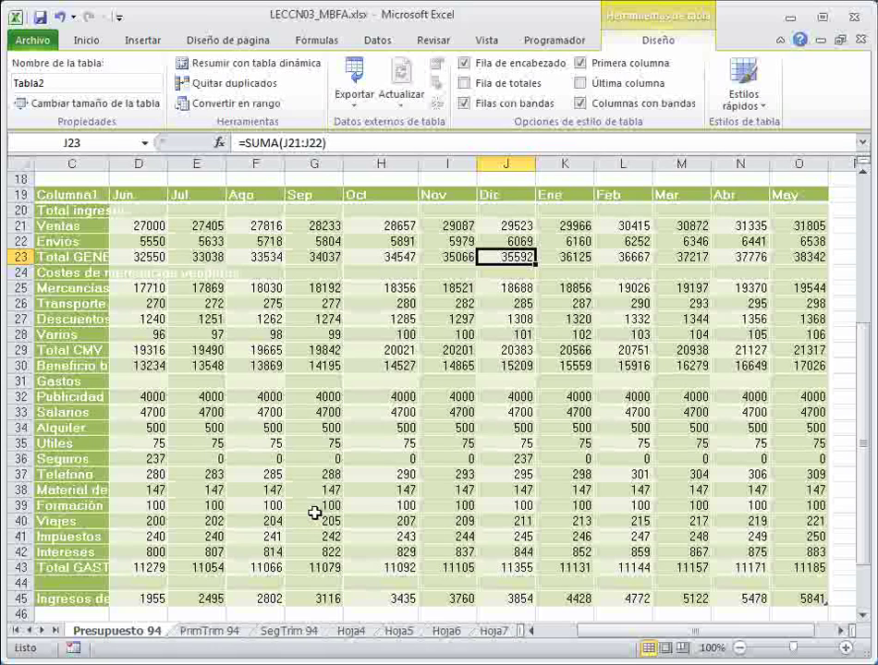
# Copy the formatting of C11:D13 in the quarterly summary onto the initial data range C7:D9.
pyautogui.scroll(4, 314, 513)
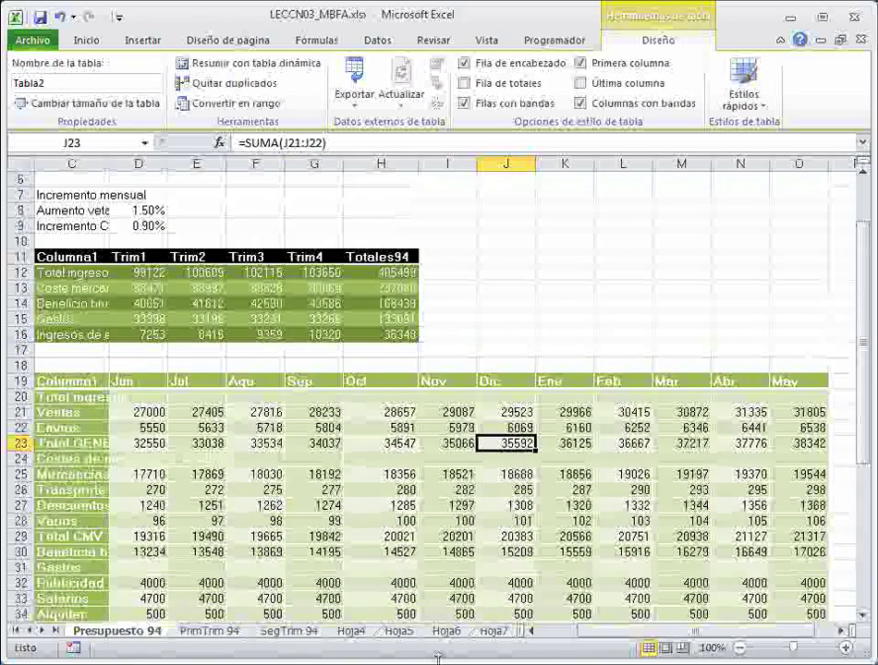
pyautogui.hscroll(-2, 388, 481)
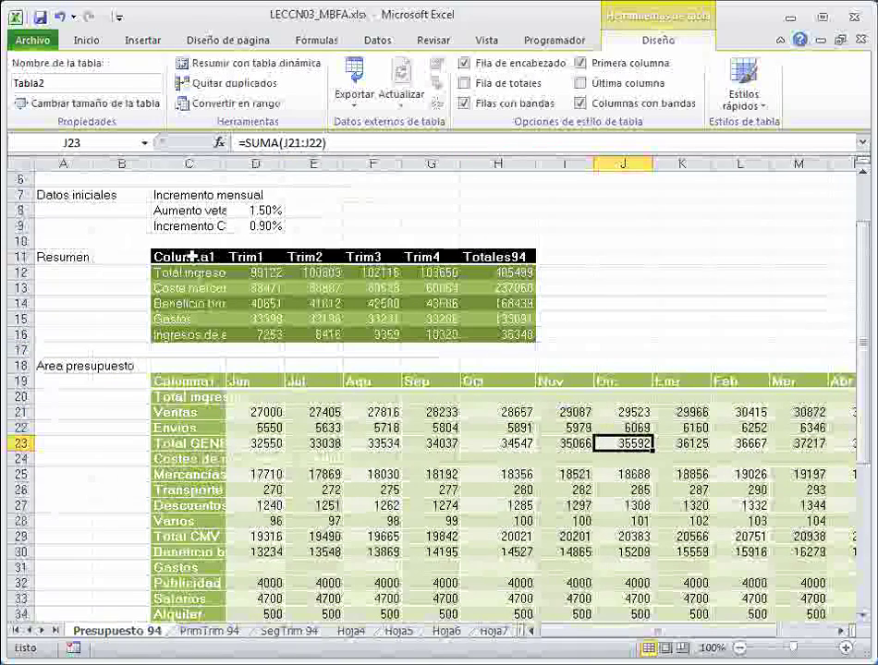
pyautogui.moveTo(190, 257); pyautogui.dragTo(255, 289)
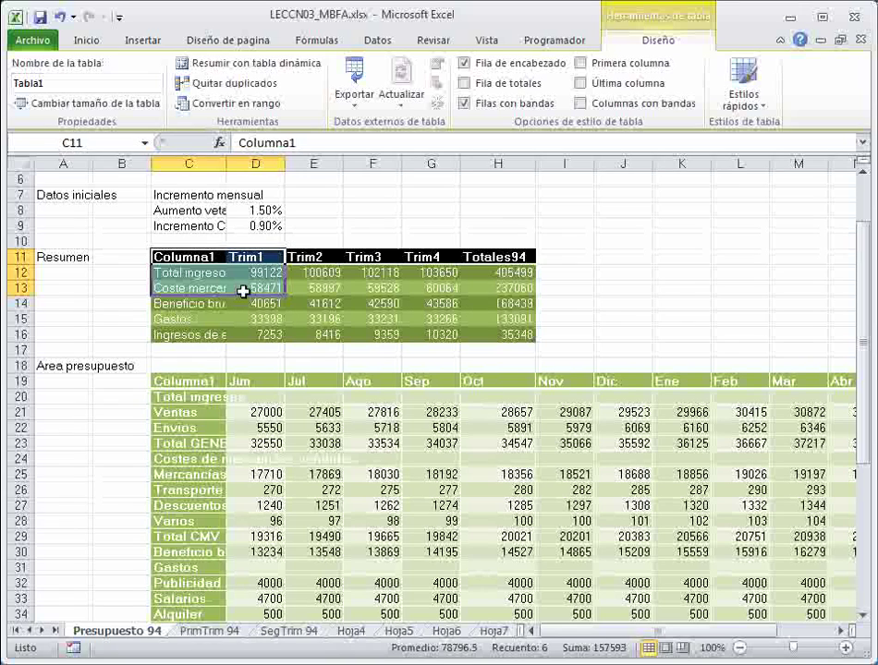
pyautogui.click(96, 46)
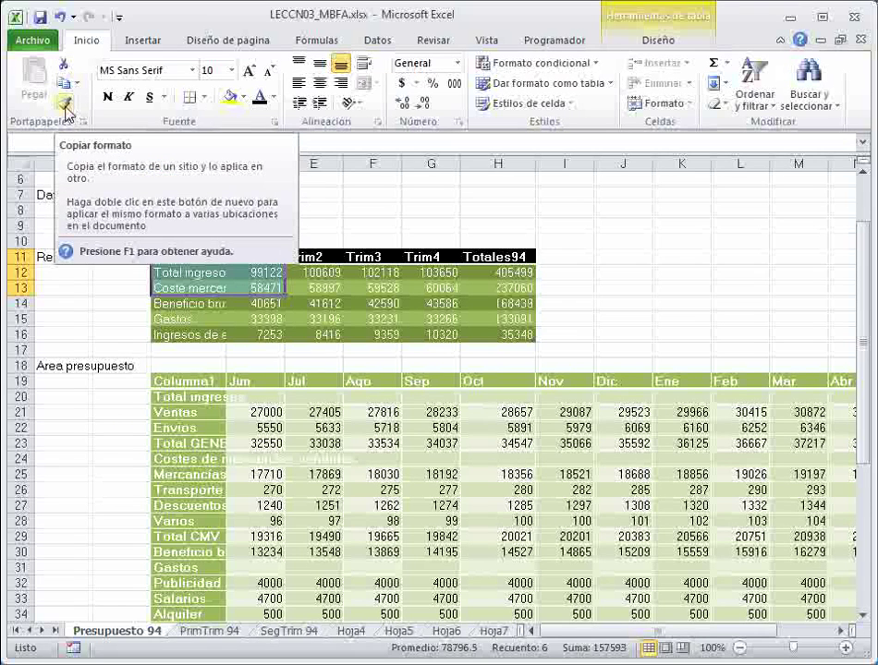
pyautogui.click(67, 109)
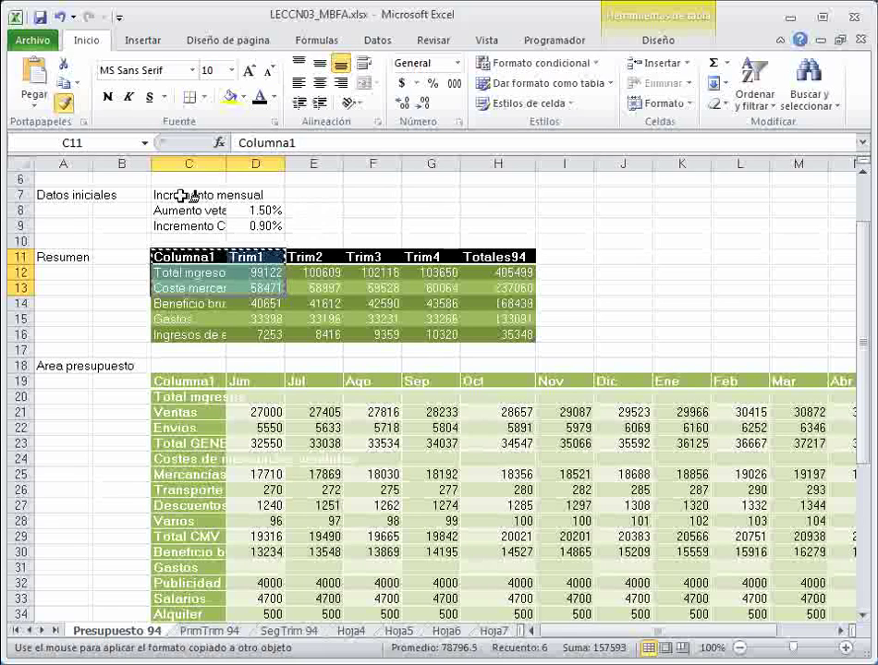
pyautogui.moveTo(181, 194)
pyautogui.mouseDown()
pyautogui.moveTo(180, 221)
pyautogui.moveTo(248, 214)
pyautogui.moveTo(245, 226)
pyautogui.mouseUp()
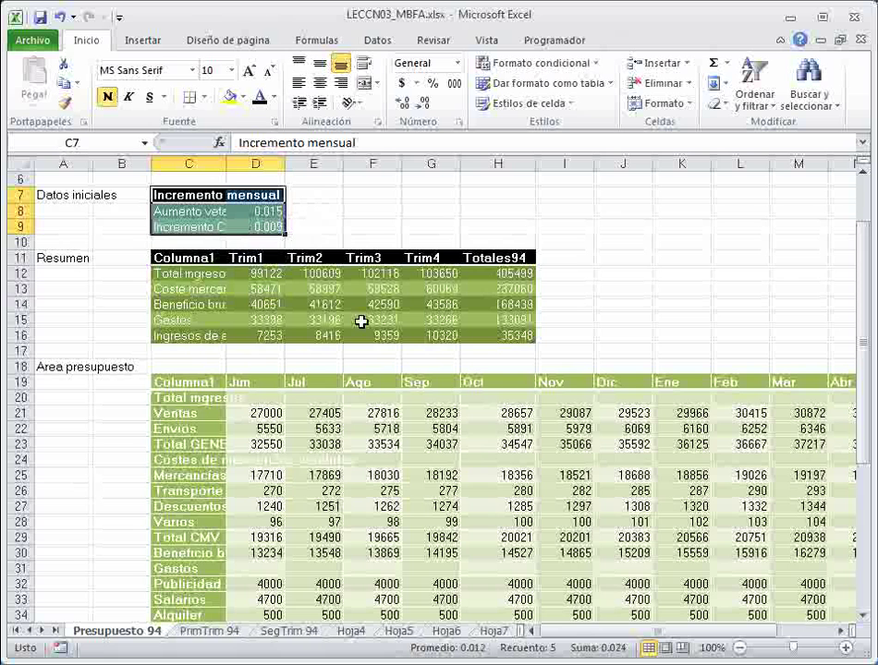
# Undo and redo the format copy on the initial data range C7:D9, then deselect it.
pyautogui.click(331, 213)
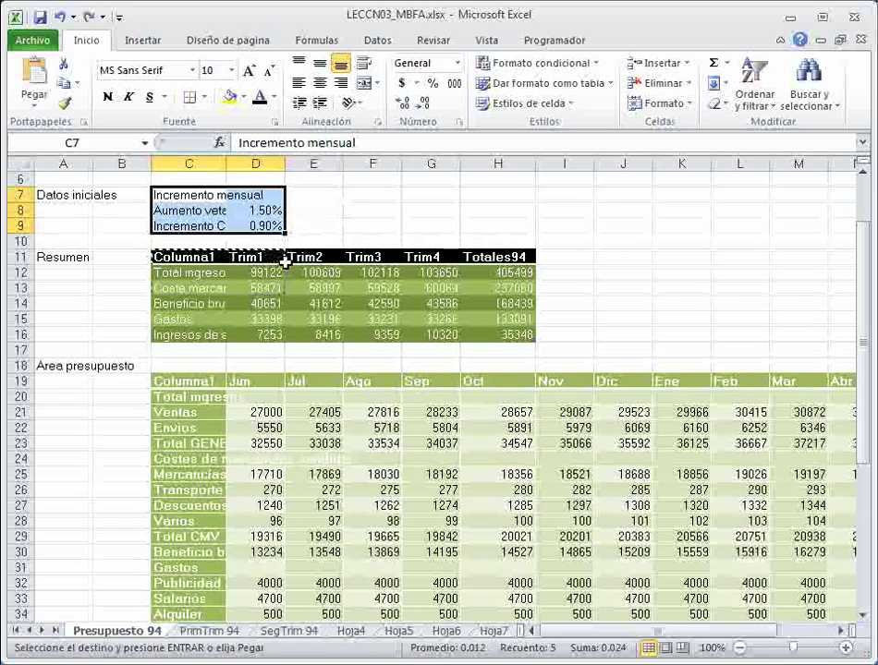
pyautogui.click(89, 17)
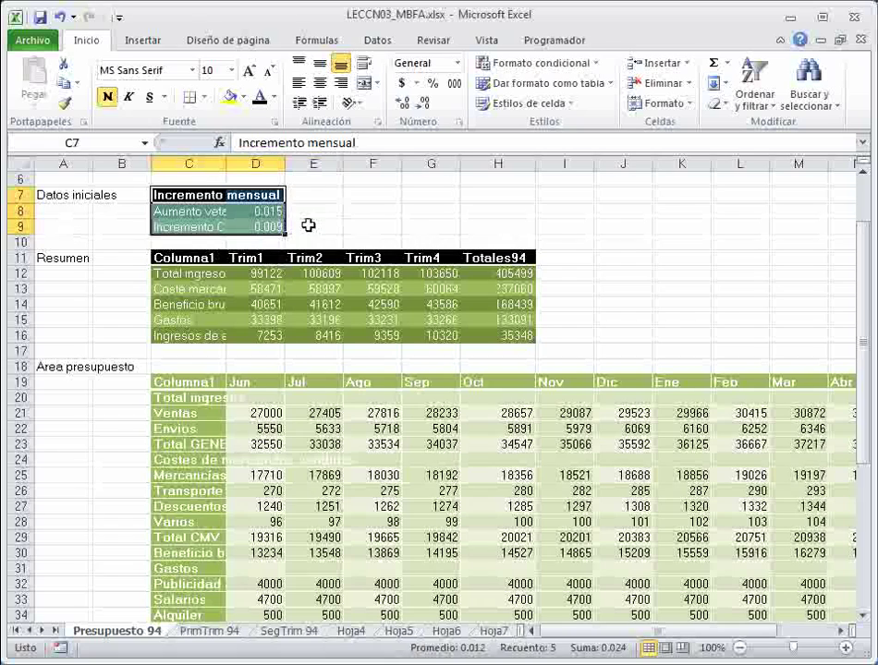
pyautogui.click(333, 223)
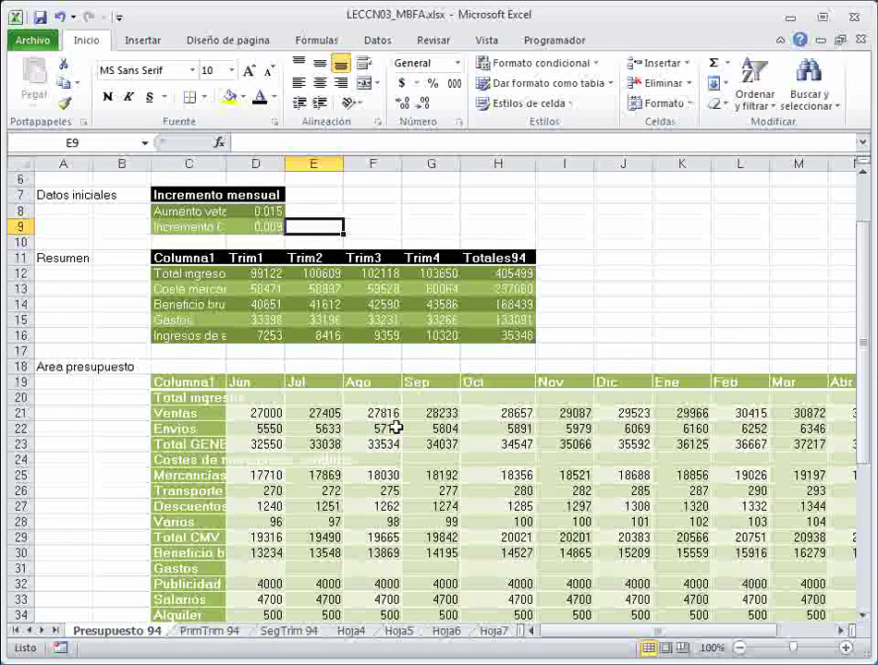
# Select the monthly budget figures in D20:O45 and apply the Moneda number format.
pyautogui.scroll(-3, 457, 491)
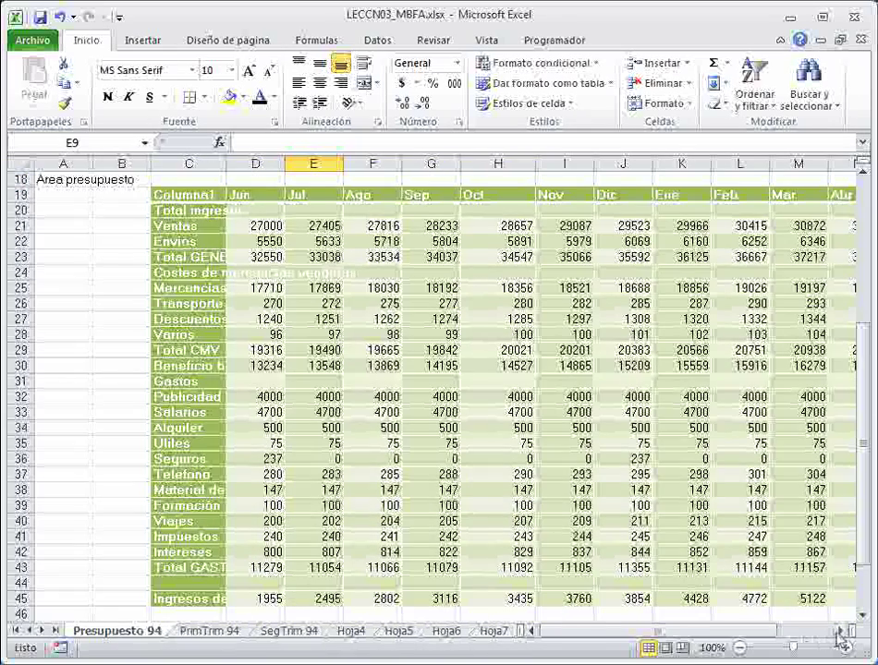
pyautogui.click(838, 633)
pyautogui.click(143, 212)
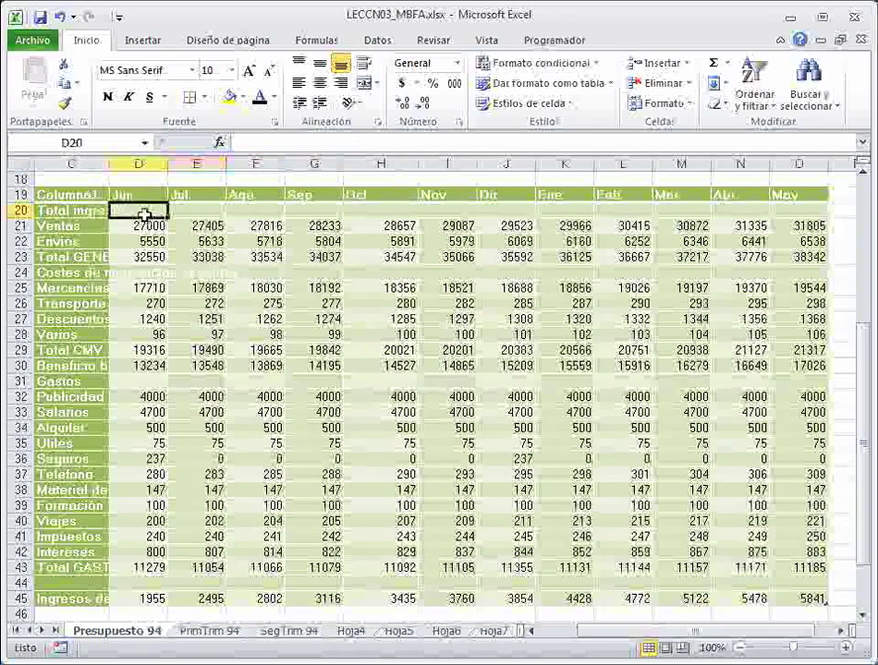
pyautogui.keyDown('shift'); pyautogui.click(813, 597); pyautogui.keyUp('shift')
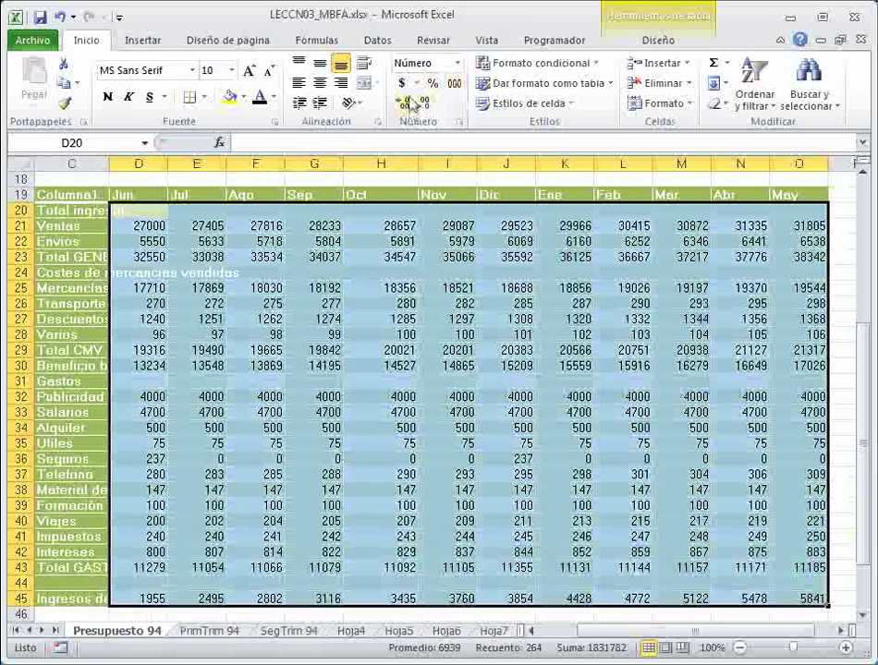
pyautogui.click(456, 63)
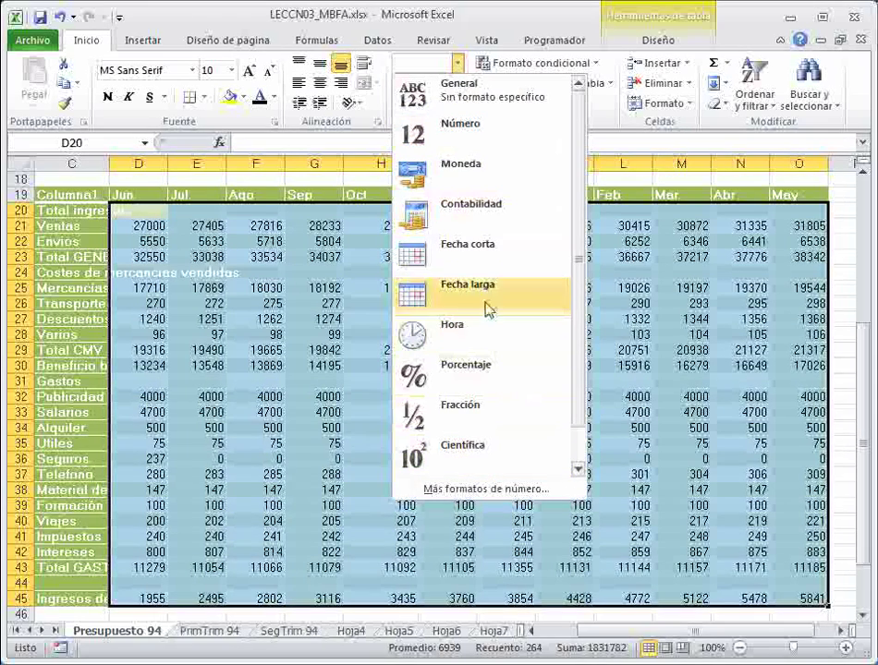
pyautogui.click(469, 189)
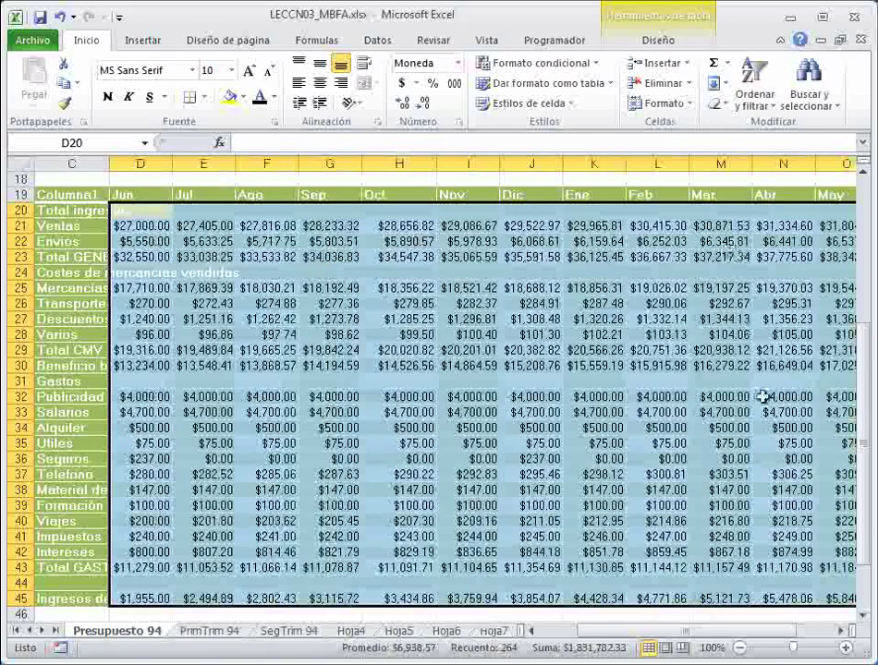
# Change the number format of the monthly budget figures in D20:O45 to Contabilidad.
pyautogui.click(842, 634)
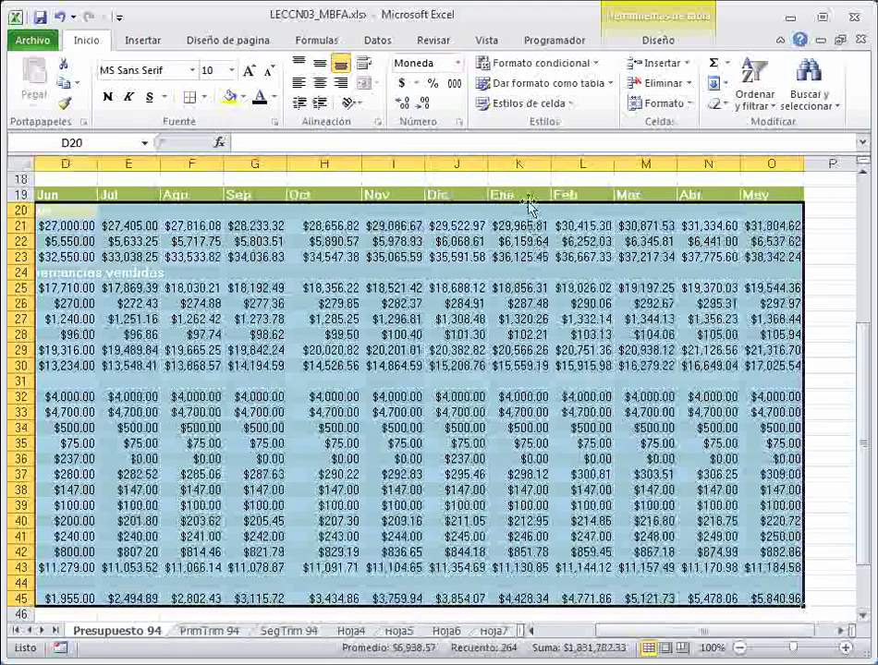
pyautogui.click(415, 83)
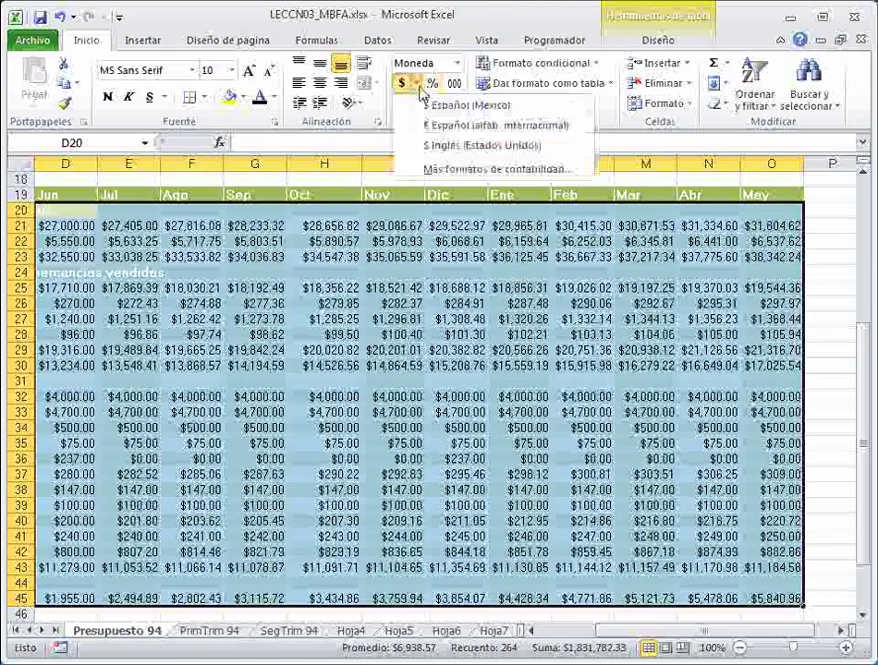
pyautogui.click(456, 64)
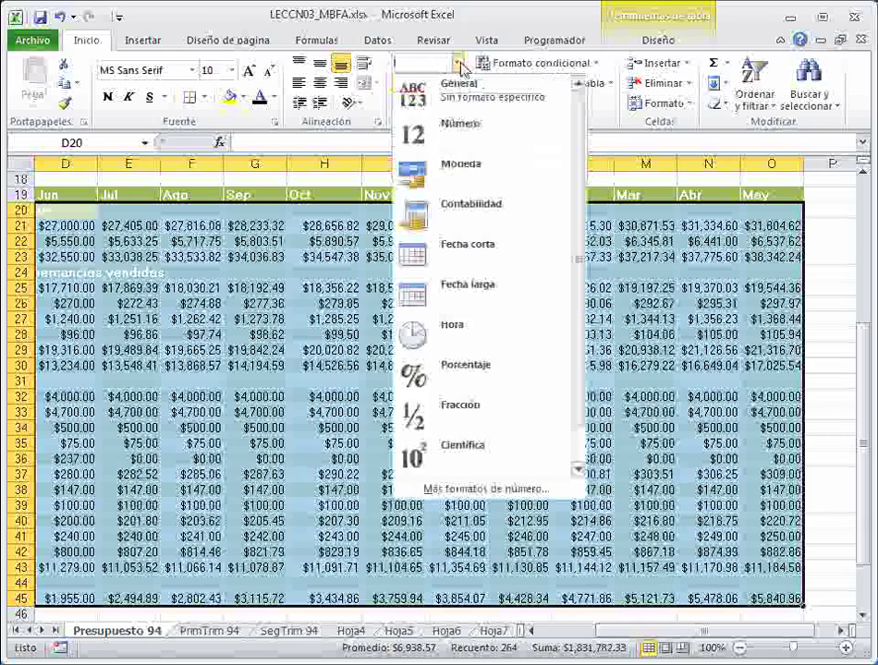
pyautogui.click(515, 212)
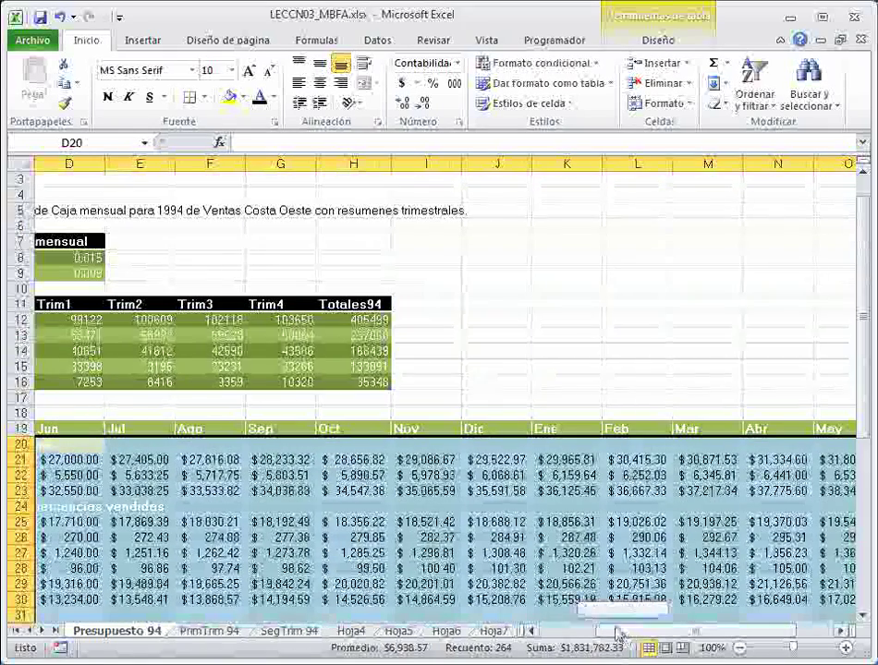
# Format the monthly increment values in D8:D9 as percentages with one decimal place.
pyautogui.moveTo(618, 636); pyautogui.dragTo(602, 635)
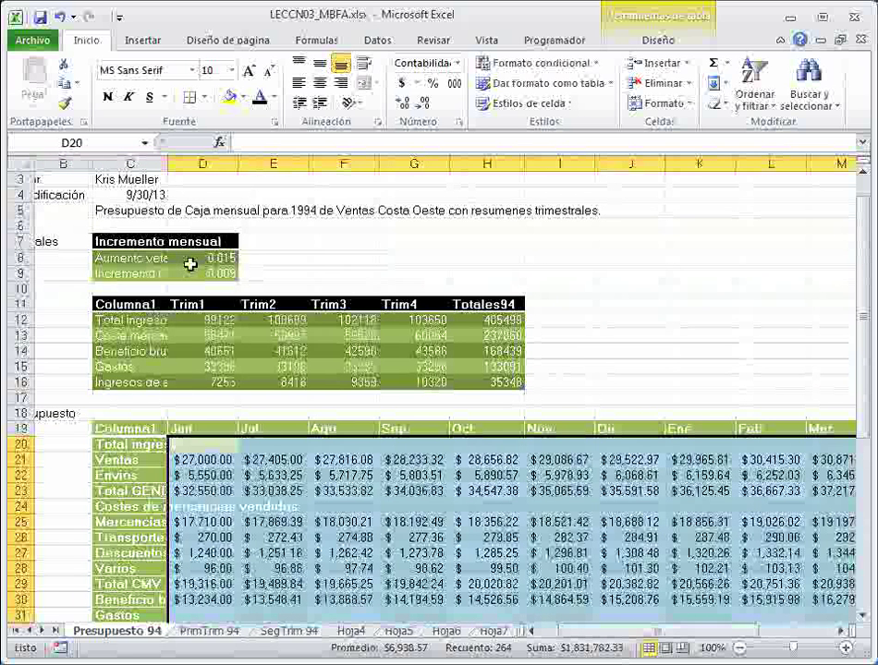
pyautogui.moveTo(189, 263); pyautogui.dragTo(189, 269)
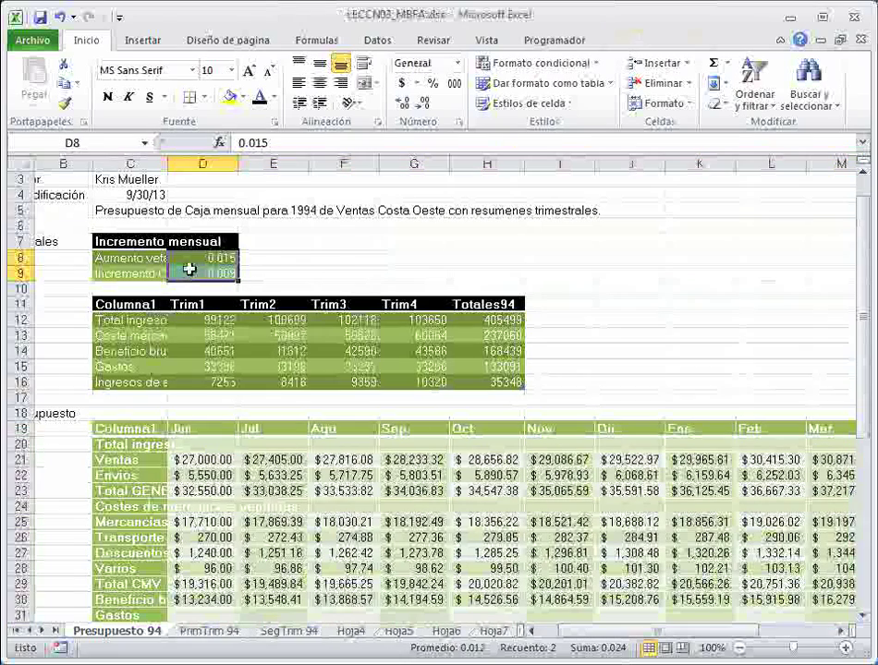
pyautogui.click(432, 84)
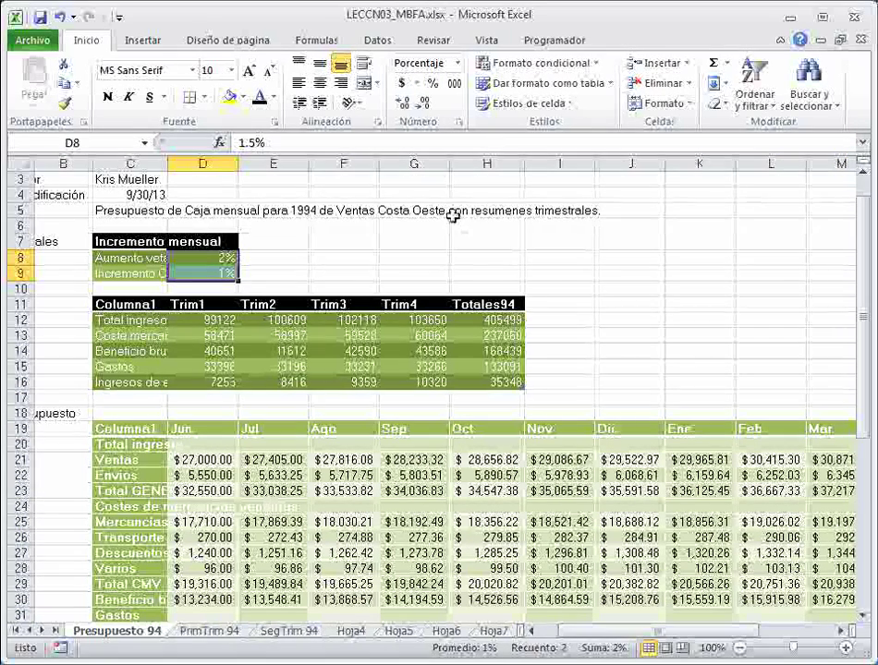
pyautogui.click(404, 107)
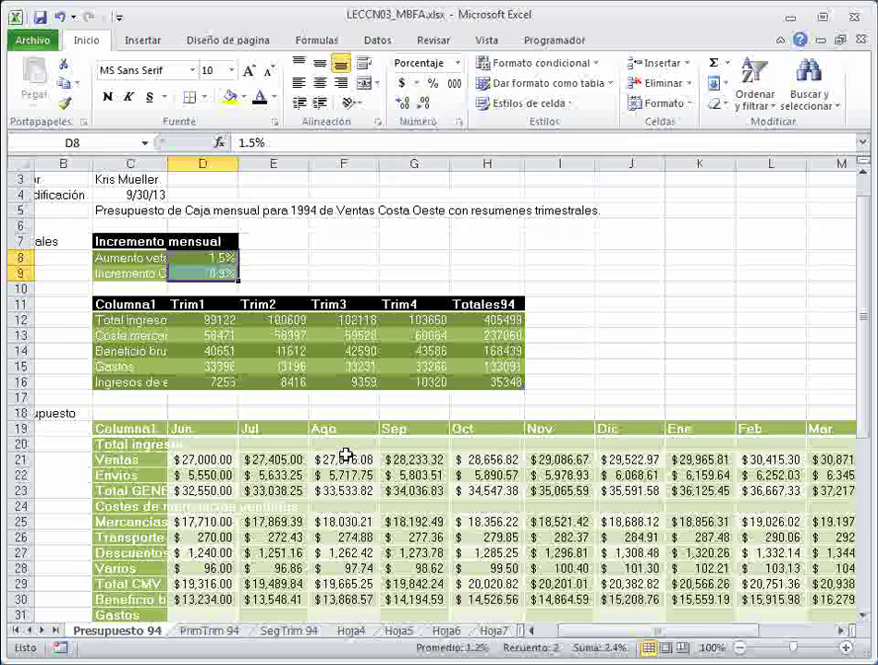
# Select the monthly budget figures in D20:O45 and reduce them to zero decimal places.
pyautogui.scroll(-4, 268, 470)
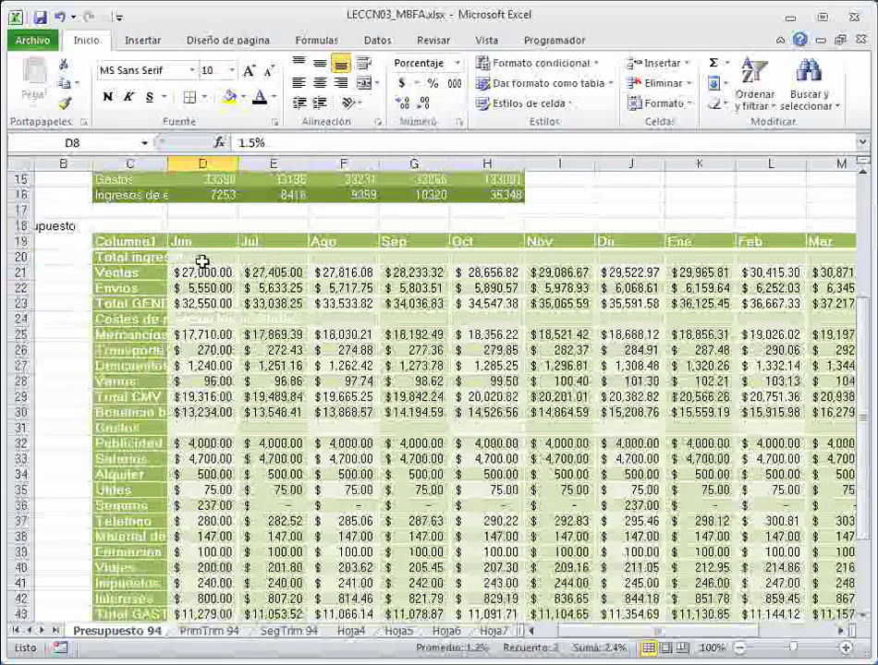
pyautogui.click(202, 259)
pyautogui.click(842, 631)
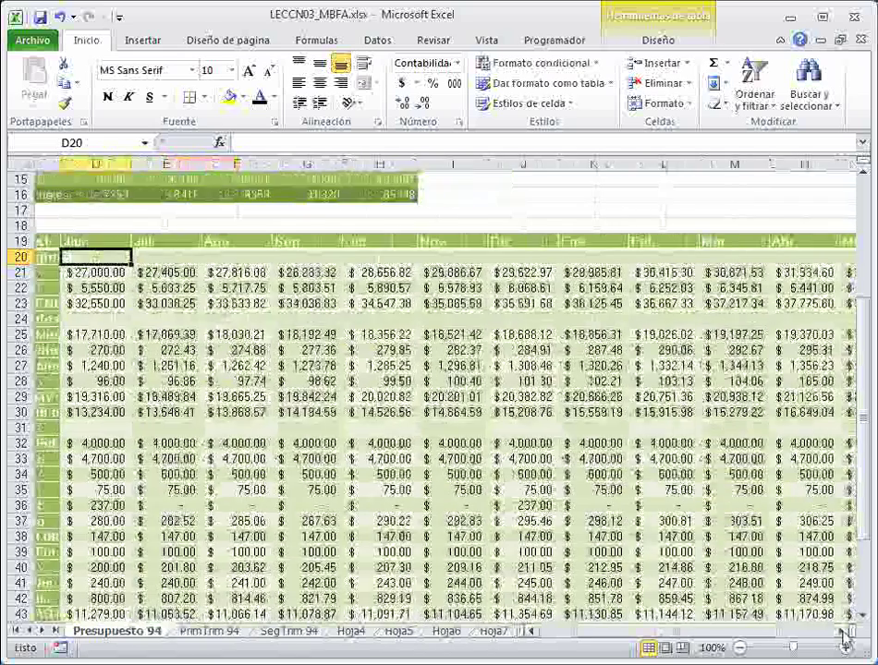
pyautogui.scroll(-2, 842, 631)
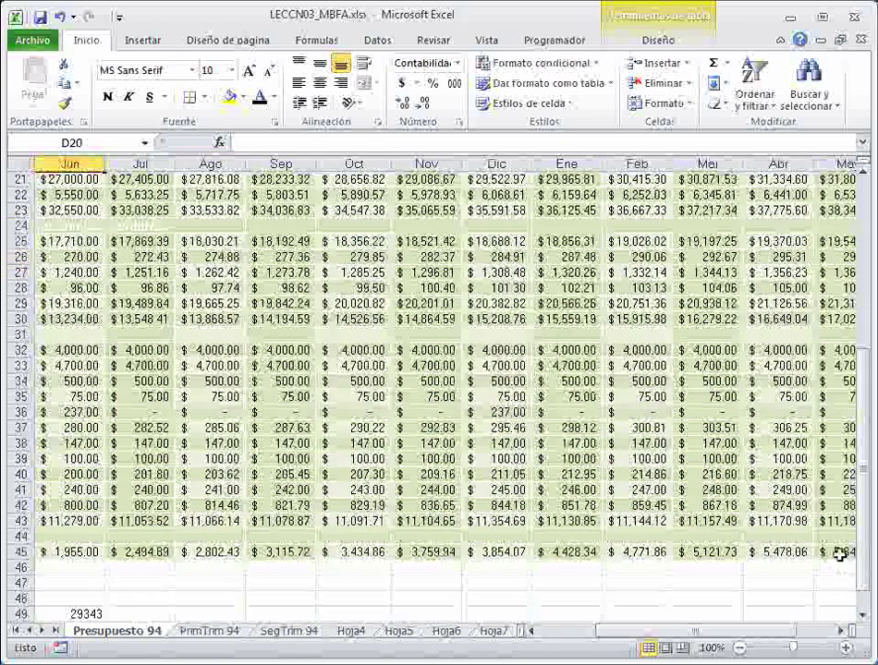
pyautogui.hotkey('ctrl', 'a')
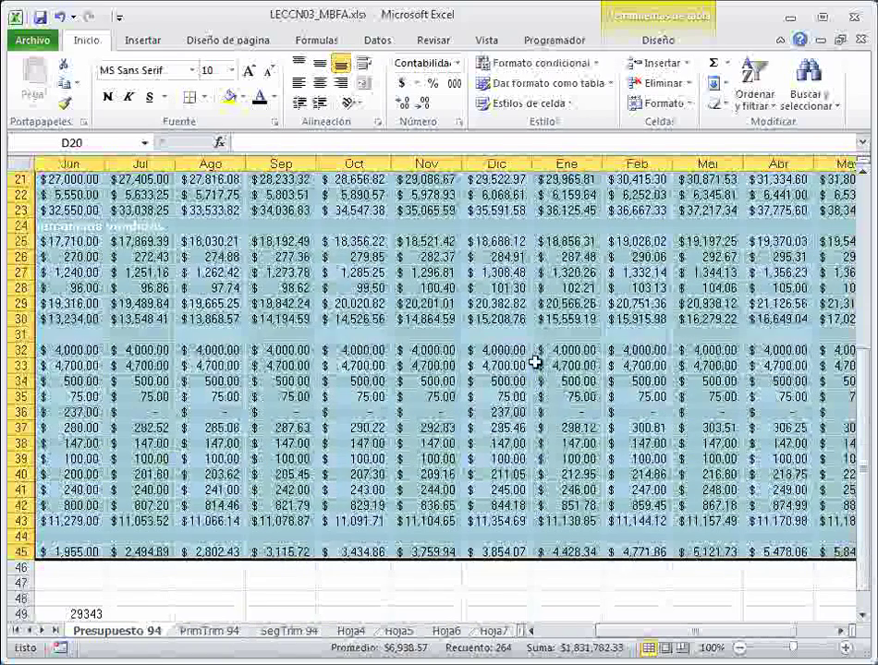
pyautogui.scroll(1, 535, 362)
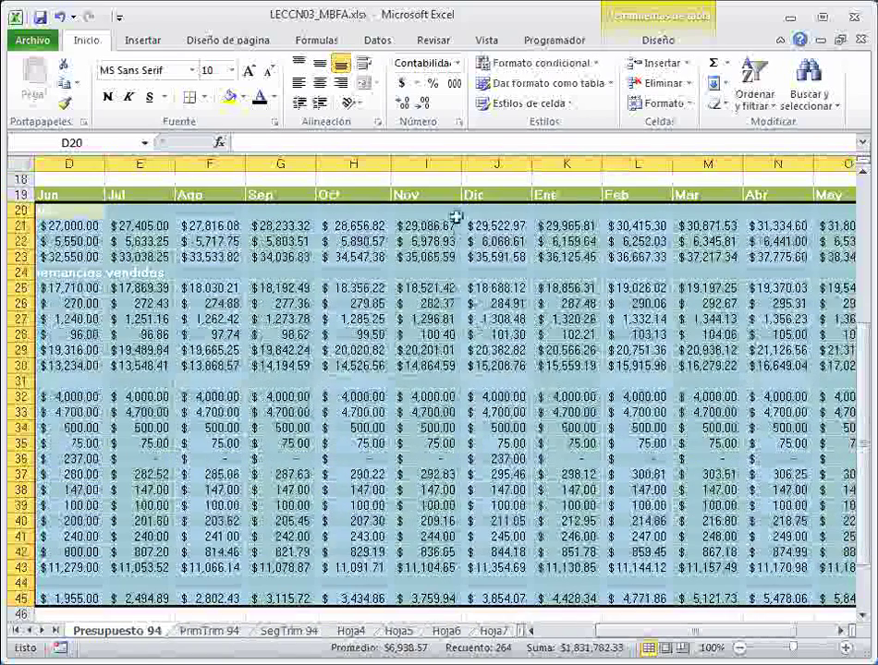
pyautogui.click(428, 109)
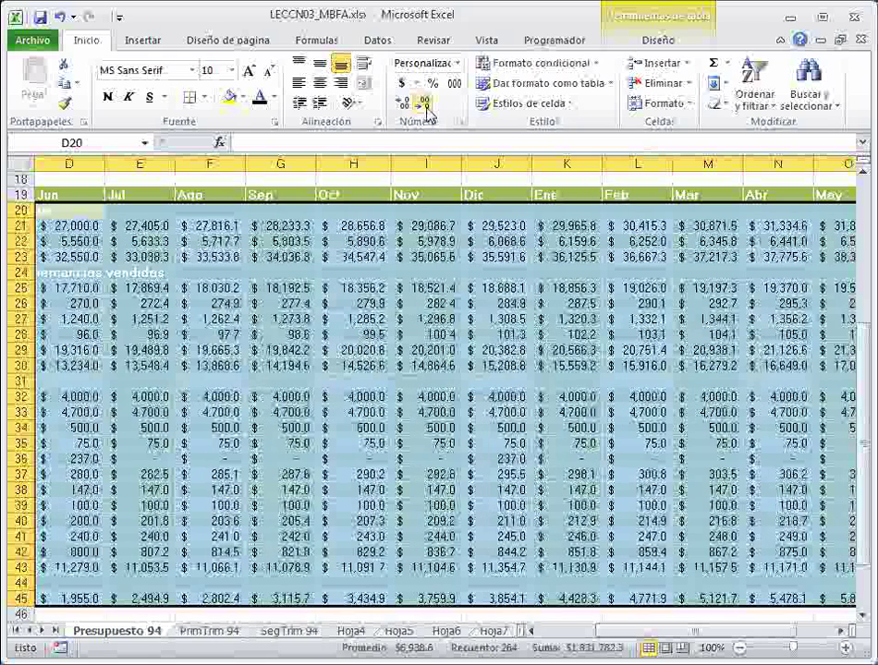
pyautogui.click(428, 109)
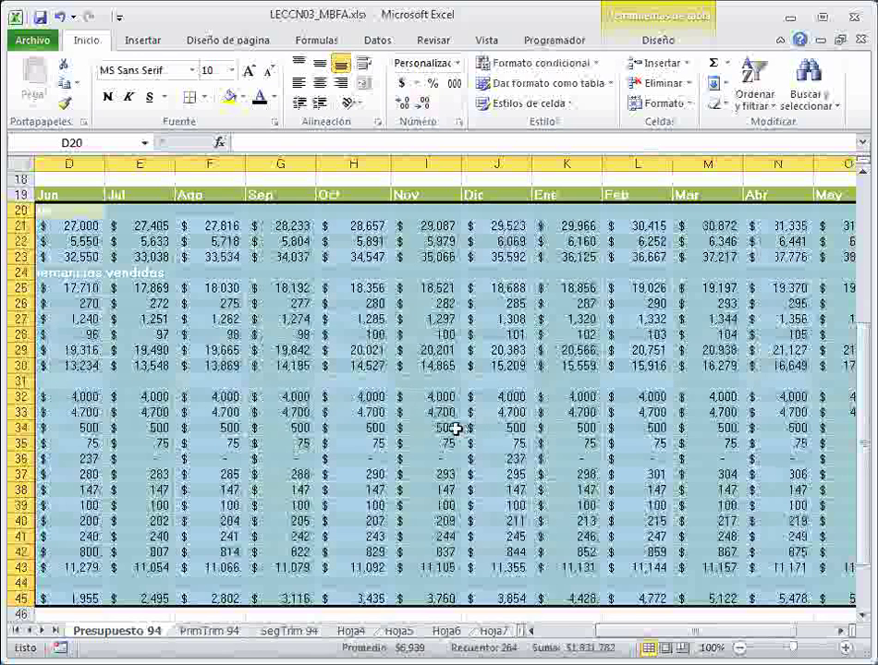
# Format the modification date in C4 with the Fecha category, using the 14/03/2001 type without asterisk.
pyautogui.scroll(2, 456, 428)
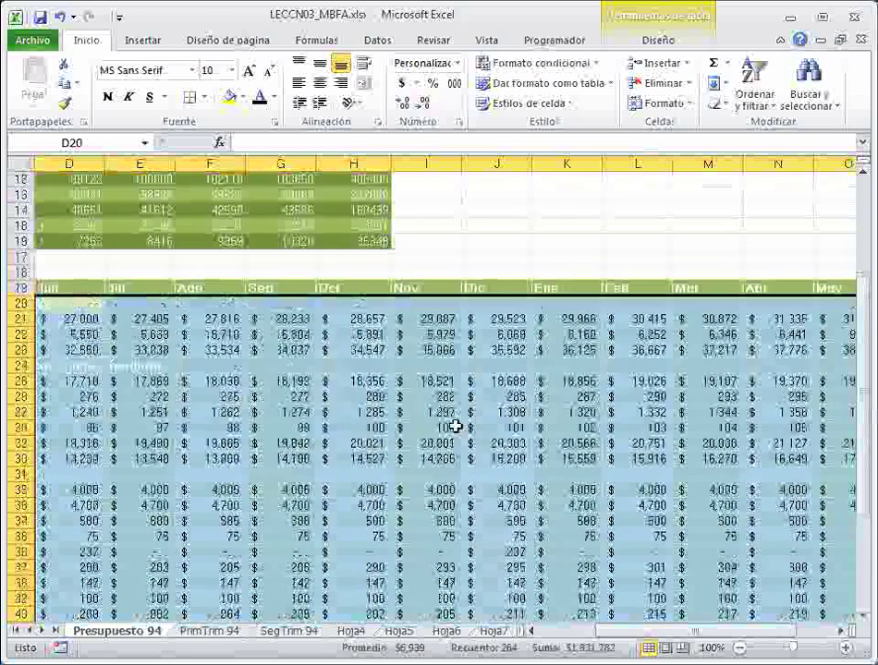
pyautogui.scroll(3, 455, 427)
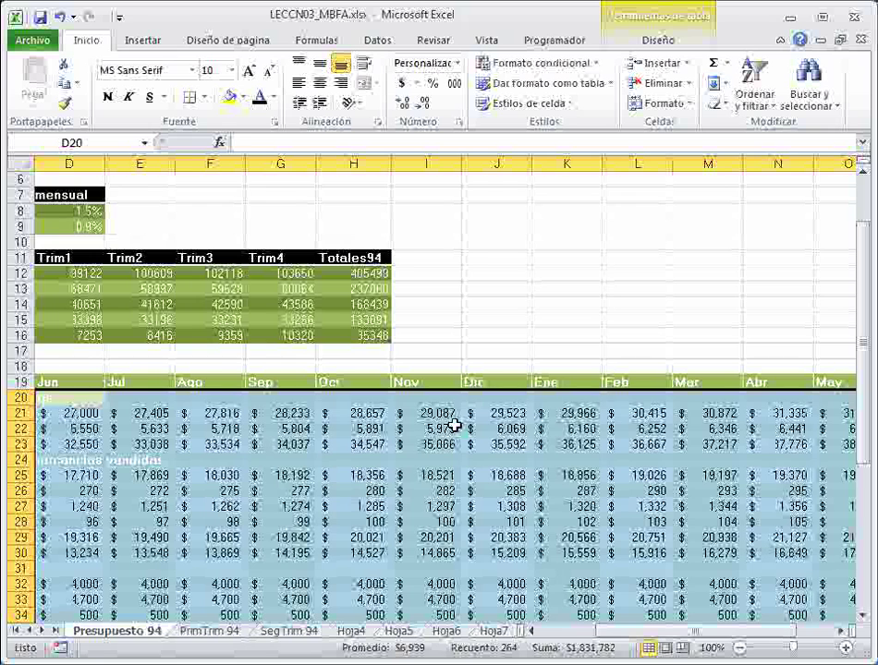
pyautogui.click(554, 634)
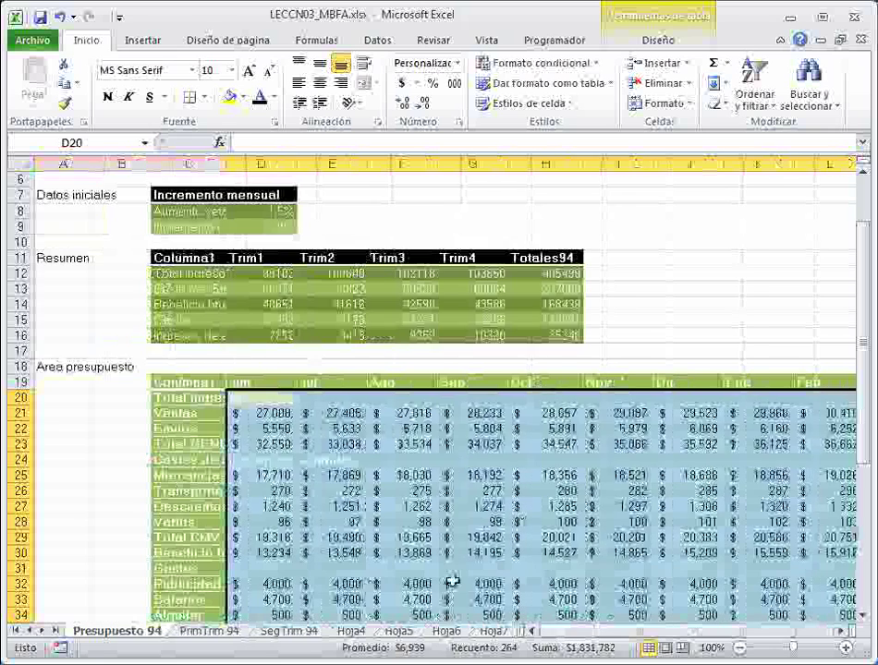
pyautogui.scroll(2, 354, 487)
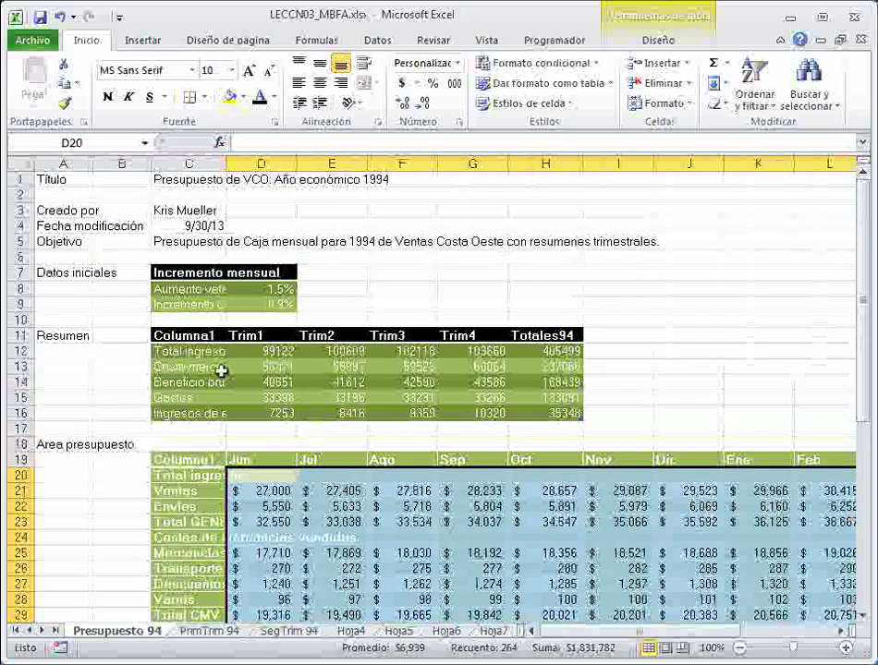
pyautogui.click(185, 226)
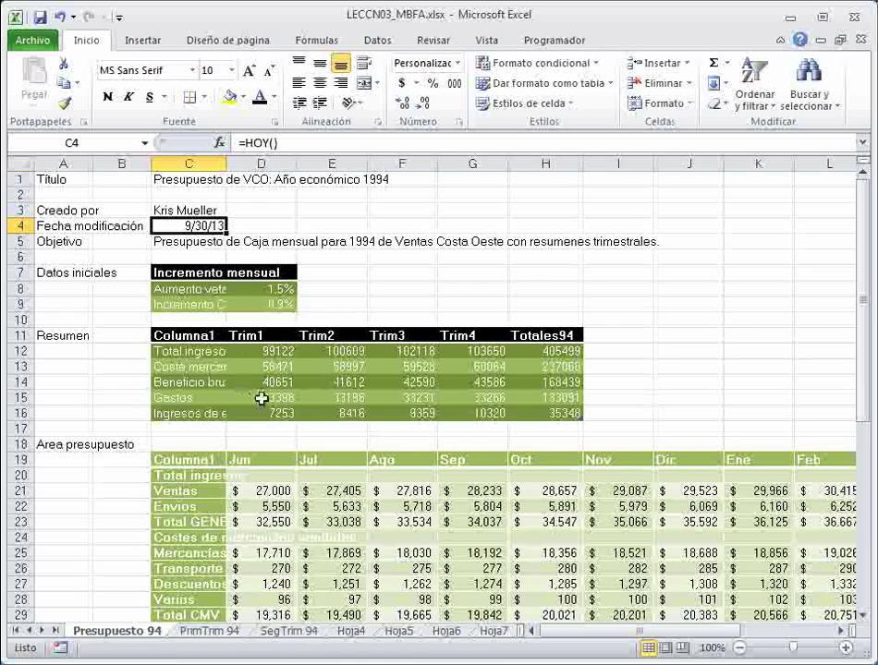
pyautogui.click(462, 124)
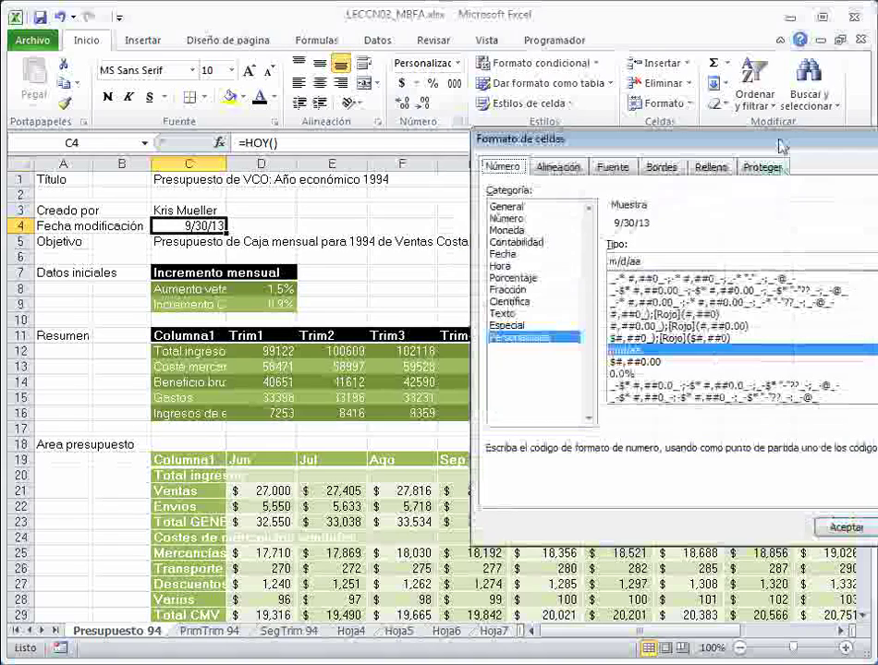
pyautogui.moveTo(778, 135); pyautogui.dragTo(610, 36)
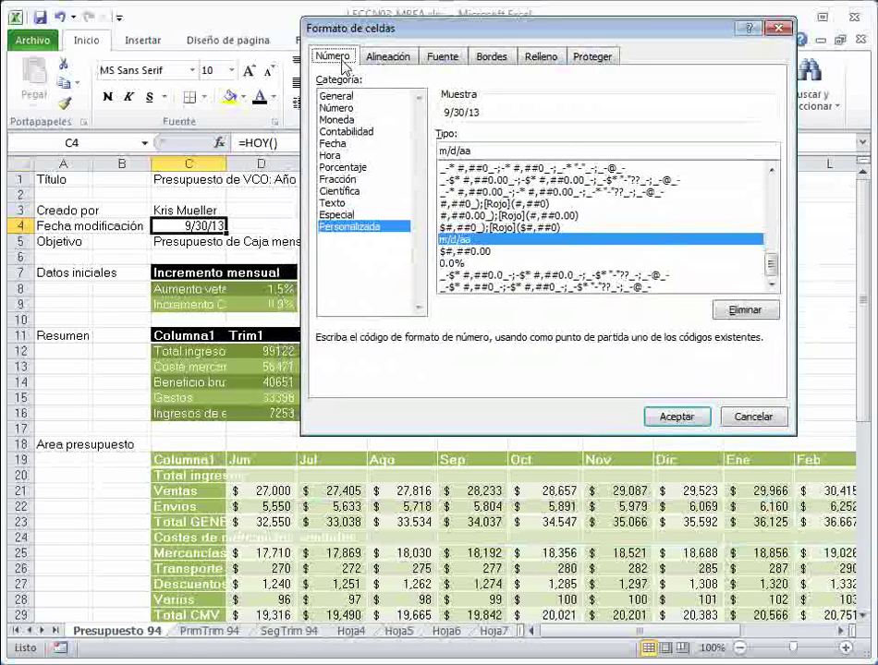
pyautogui.click(342, 145)
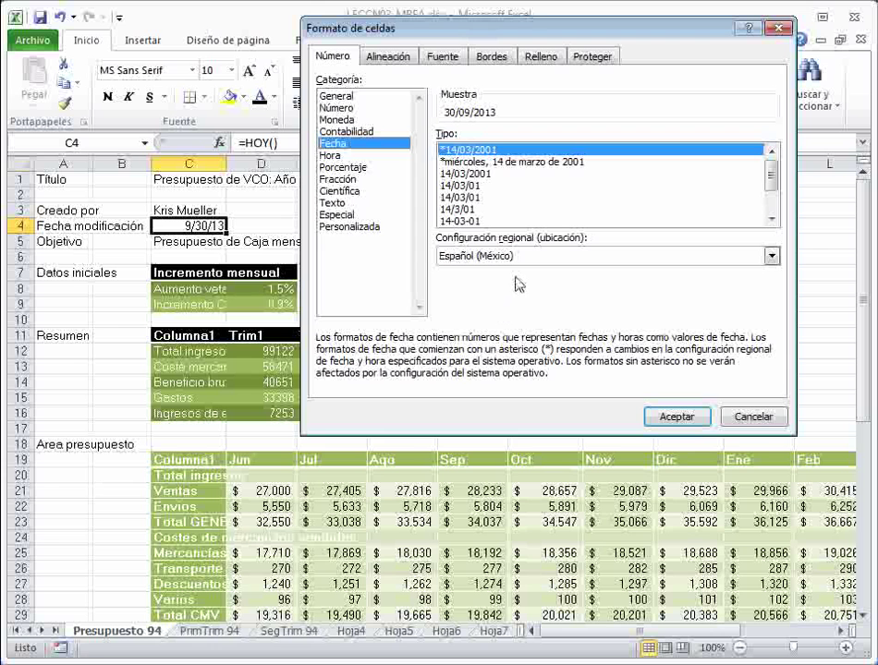
pyautogui.click(484, 173)
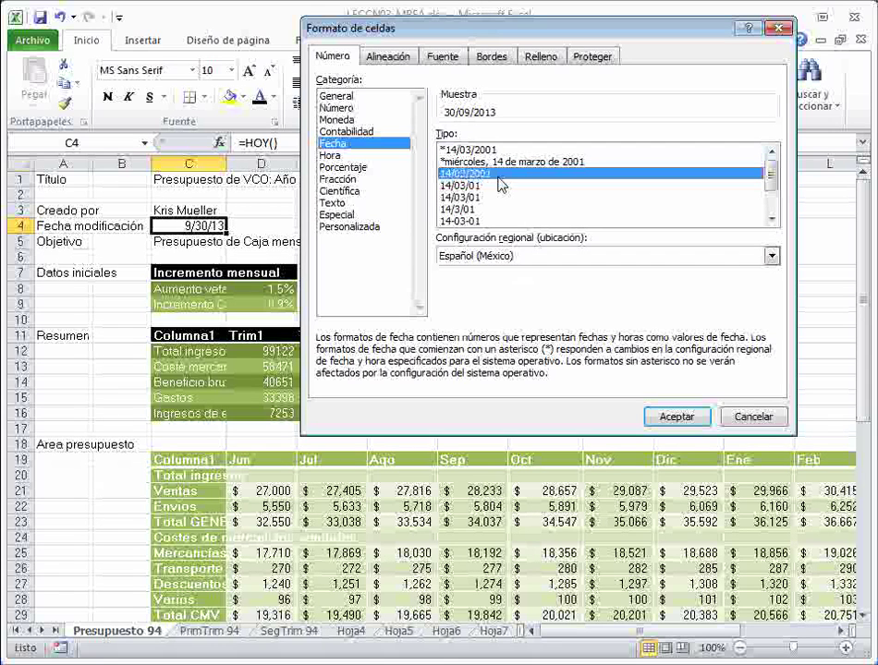
pyautogui.click(674, 417)
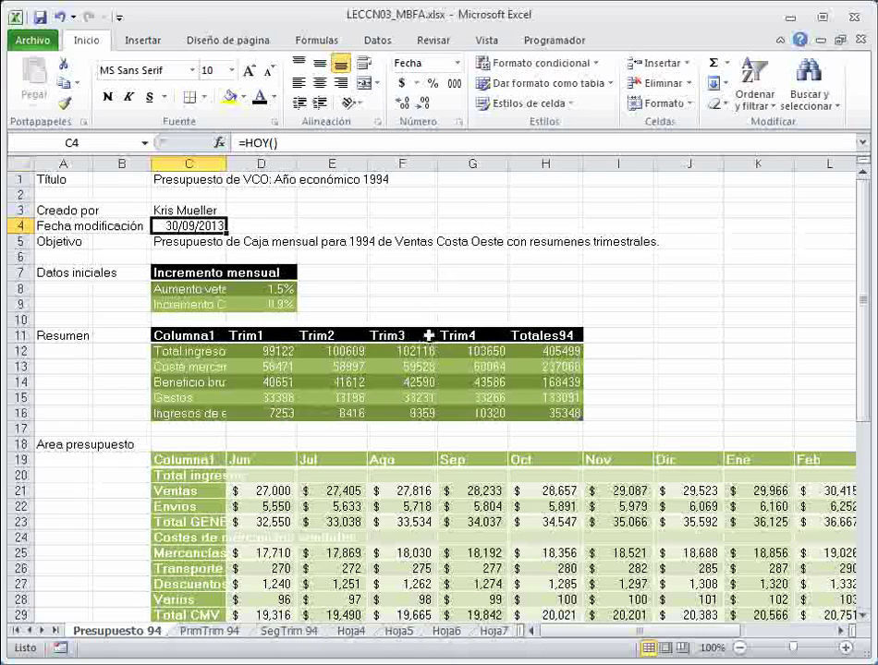
pyautogui.click(72, 178)
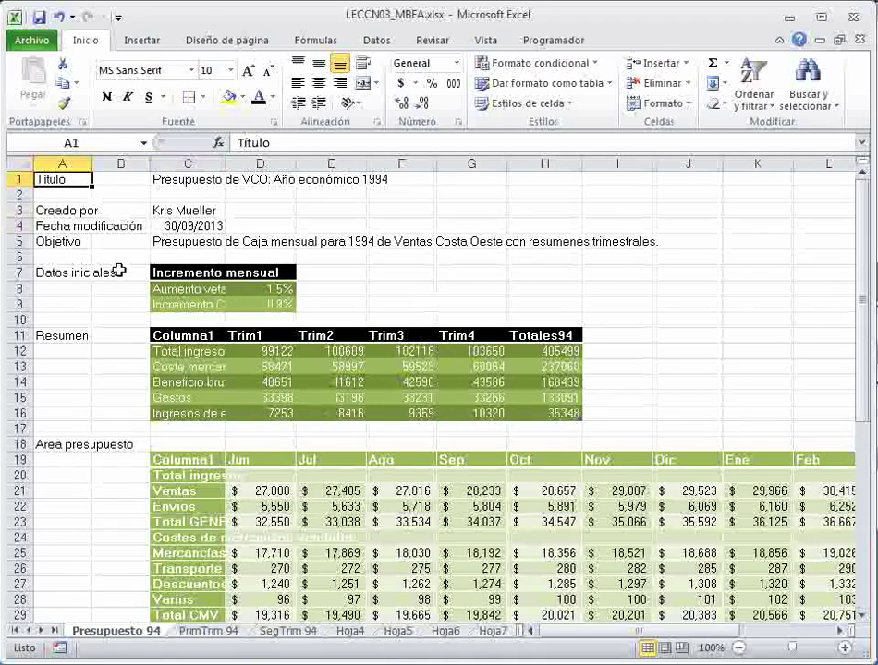
pyautogui.hotkey('ctrl', 'a')
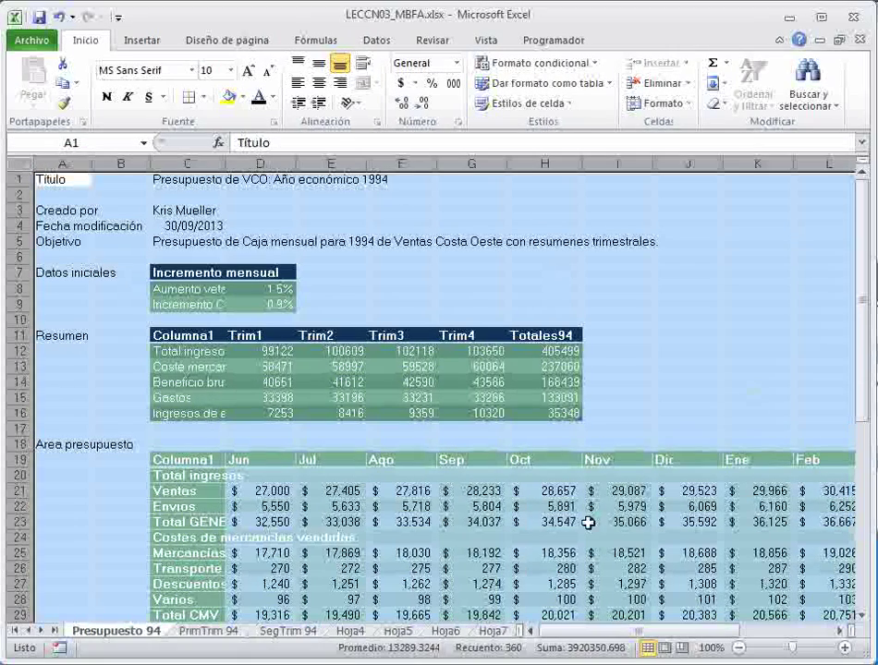
pyautogui.click(633, 317)
pyautogui.click(67, 179)
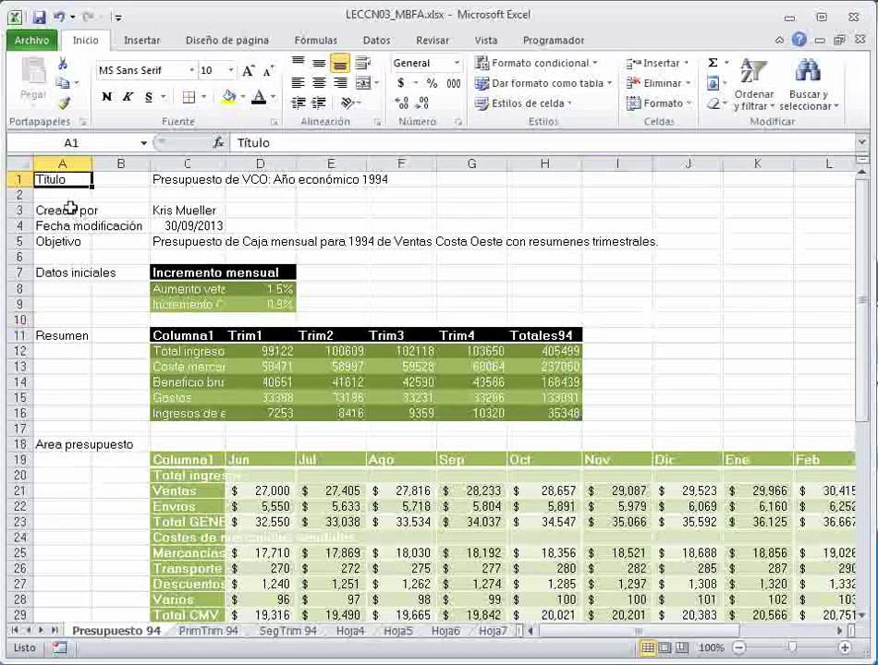
pyautogui.click(497, 287)
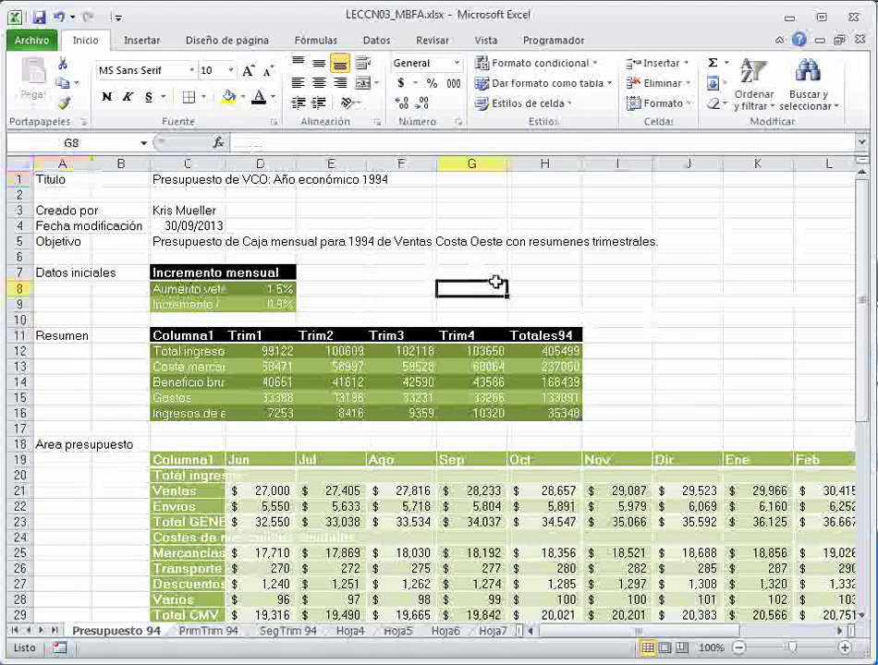
pyautogui.click(672, 348)
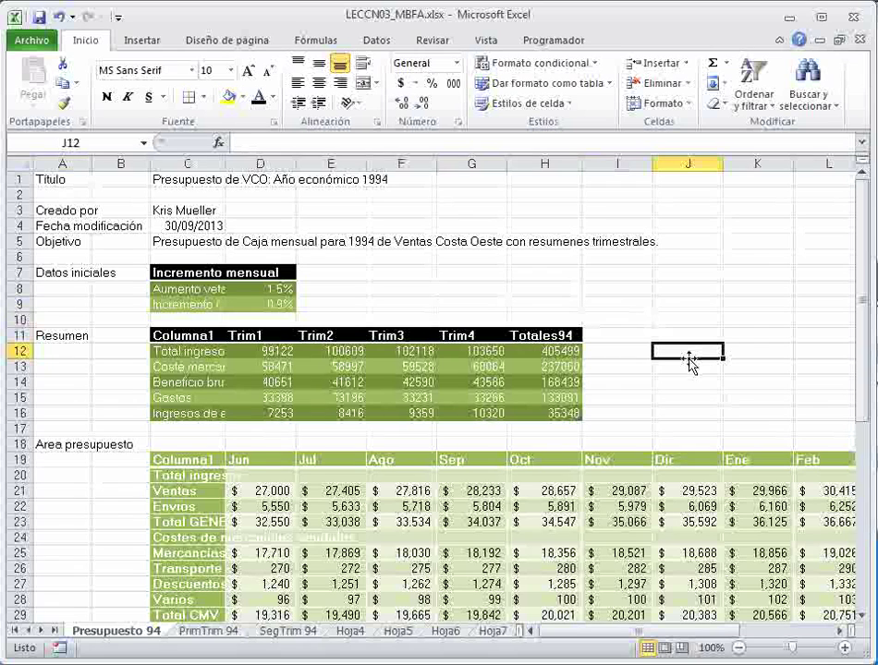
# Select the entire Presupuesto 94 sheet and change its font to MS Serif.
pyautogui.click(20, 164)
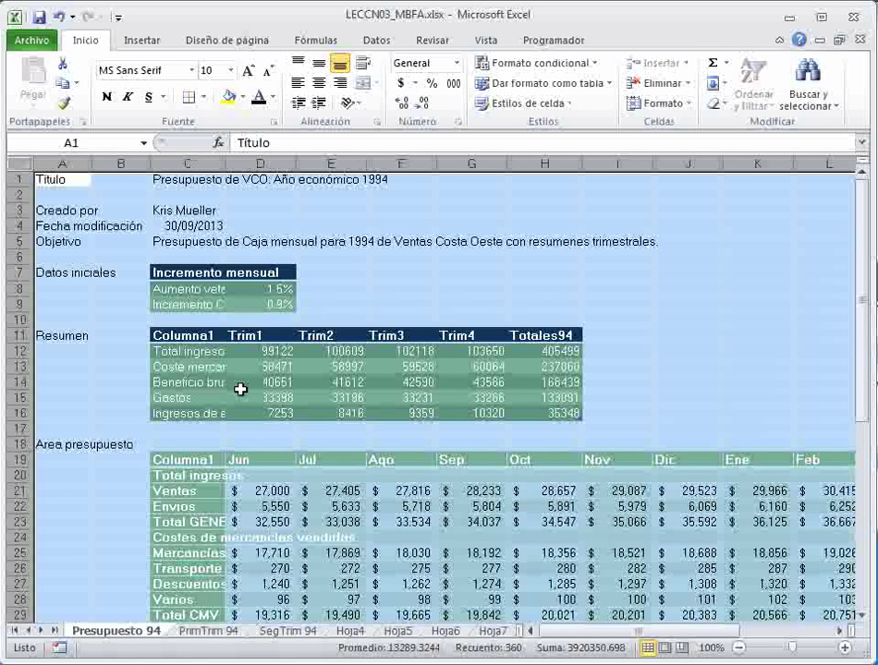
pyautogui.click(193, 73)
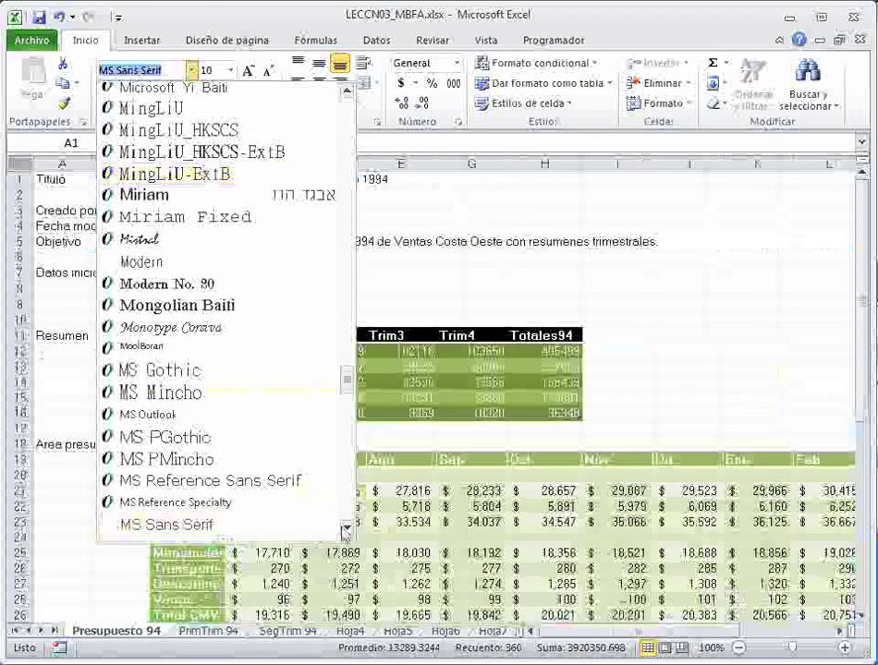
pyautogui.click(346, 527)
pyautogui.click(346, 527)
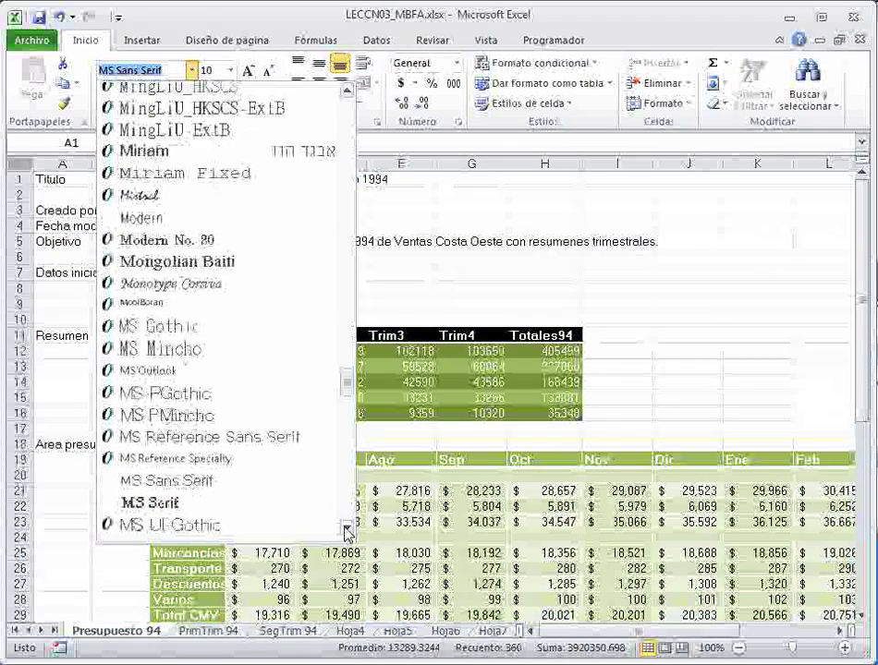
pyautogui.click(233, 504)
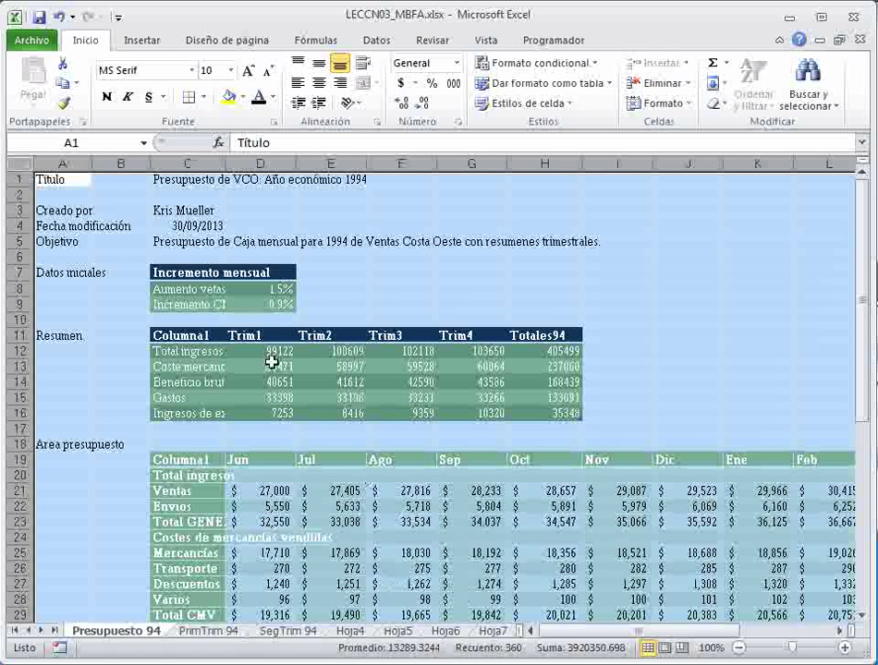
# Set the font size of the whole sheet to 10.5 and deselect it.
pyautogui.click(229, 70)
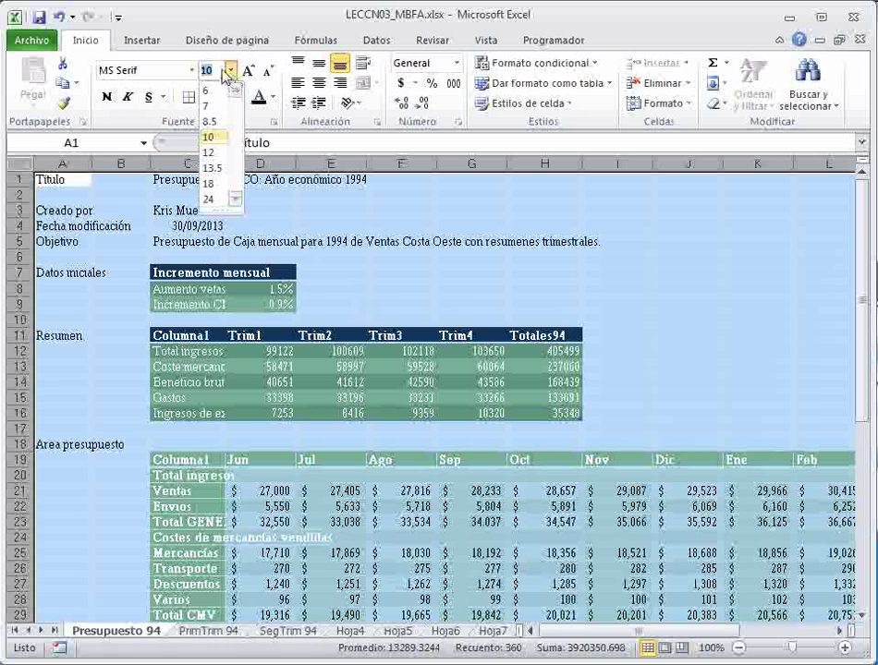
pyautogui.write(',')
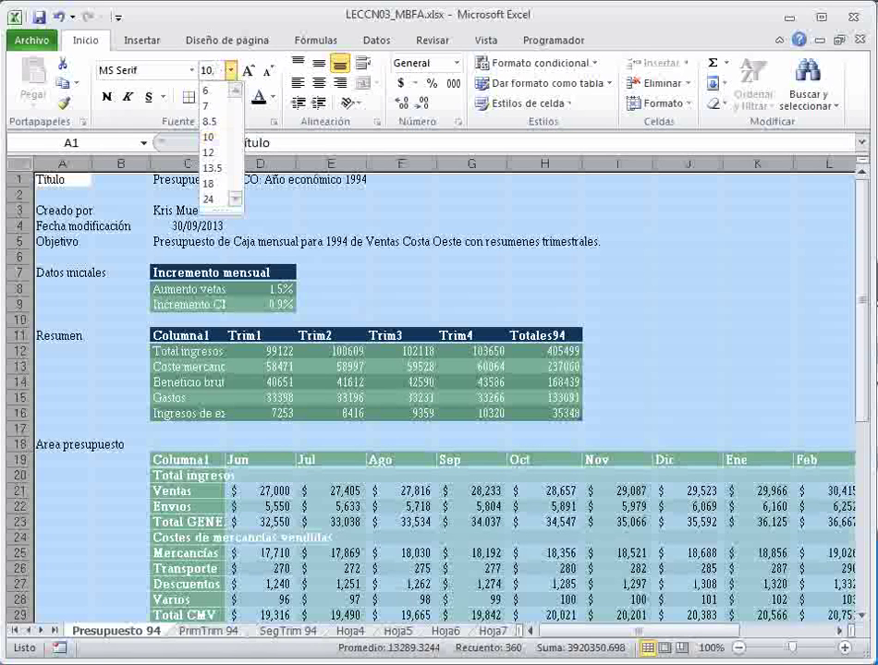
pyautogui.write('5')
pyautogui.press('Return')
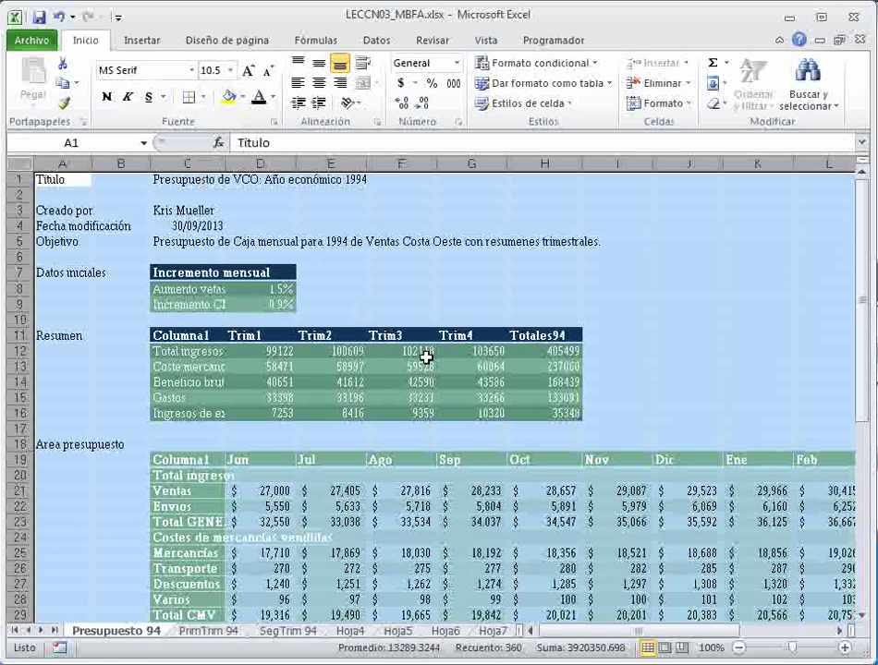
pyautogui.click(425, 308)
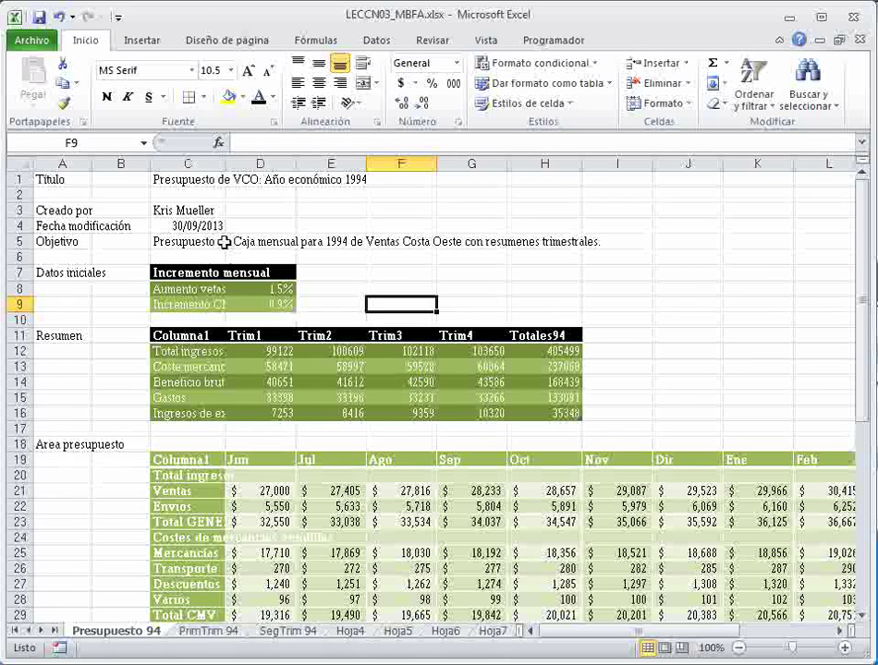
# Format the budget title in C1 and the creator's name in C3 with a dark red theme font colour, bold and italic.
pyautogui.click(176, 180)
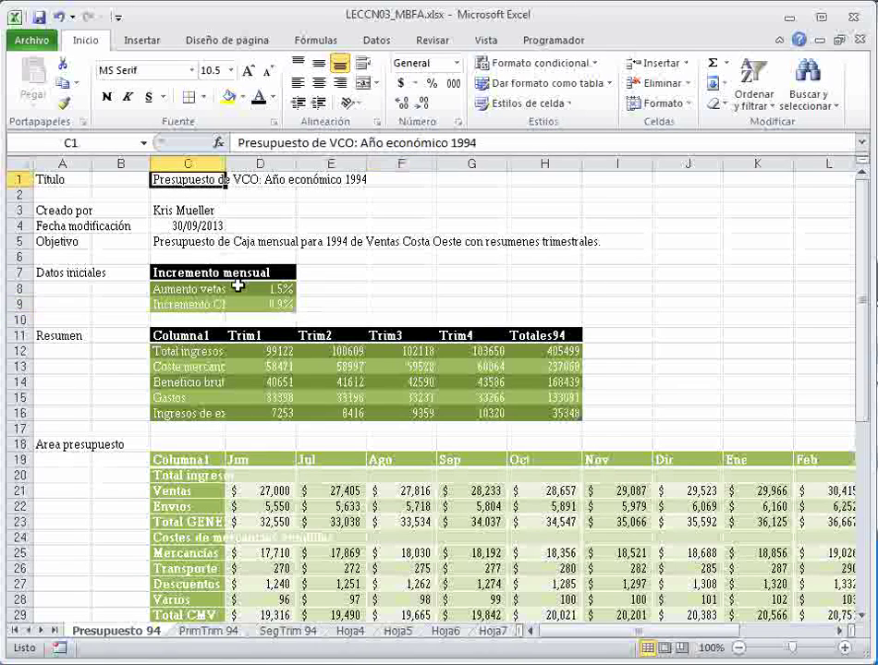
pyautogui.click(176, 211)
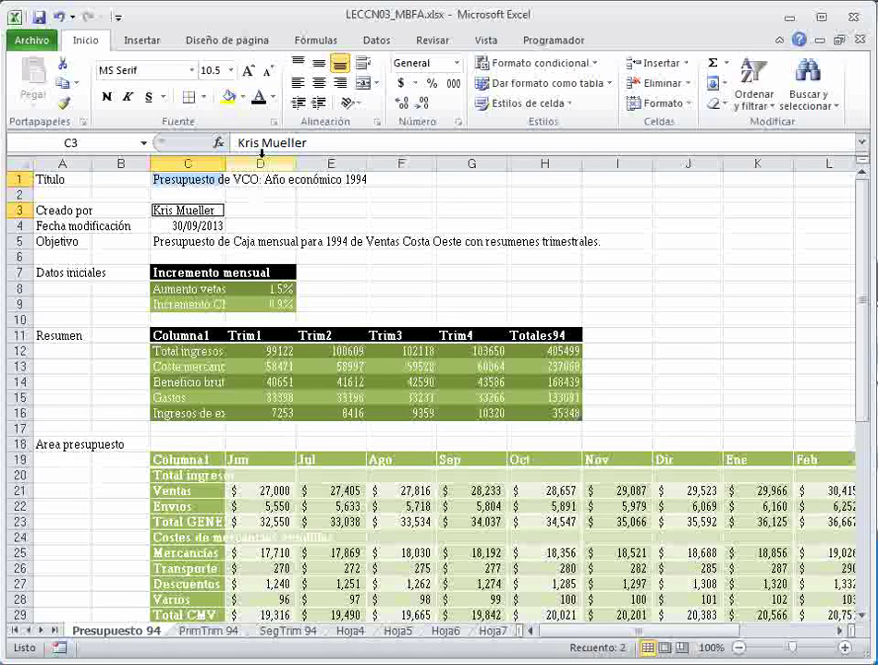
pyautogui.click(274, 102)
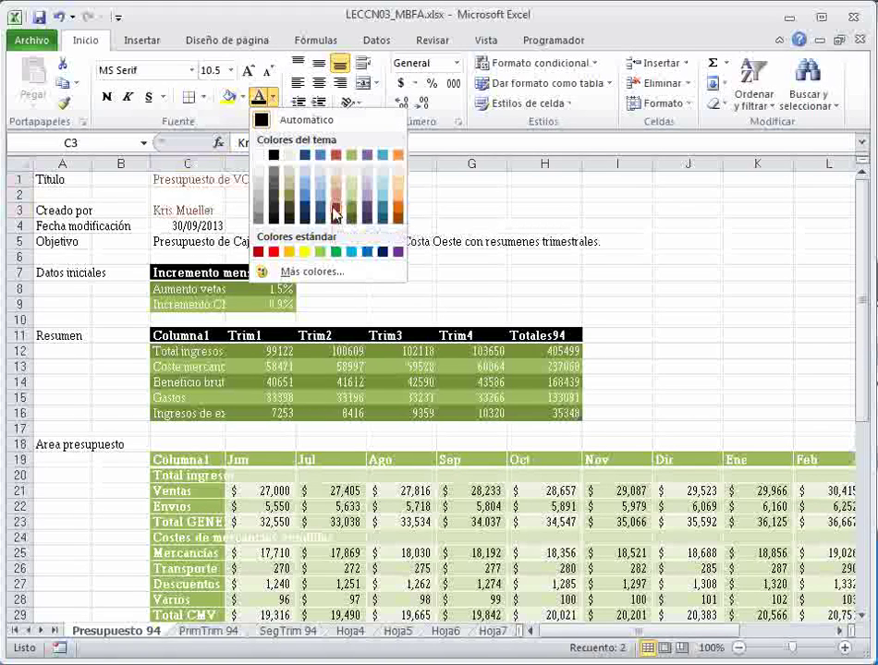
pyautogui.click(339, 214)
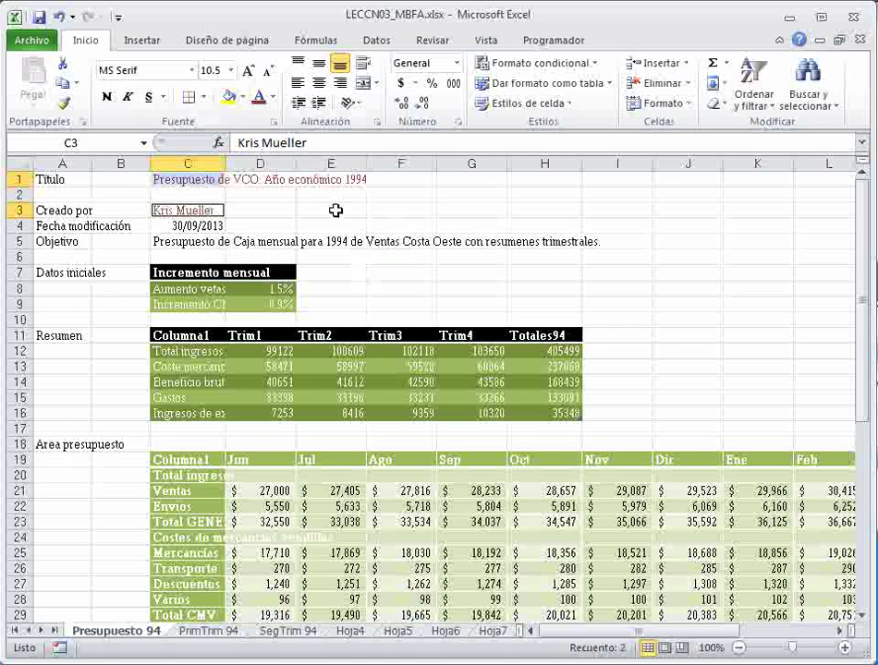
pyautogui.click(108, 99)
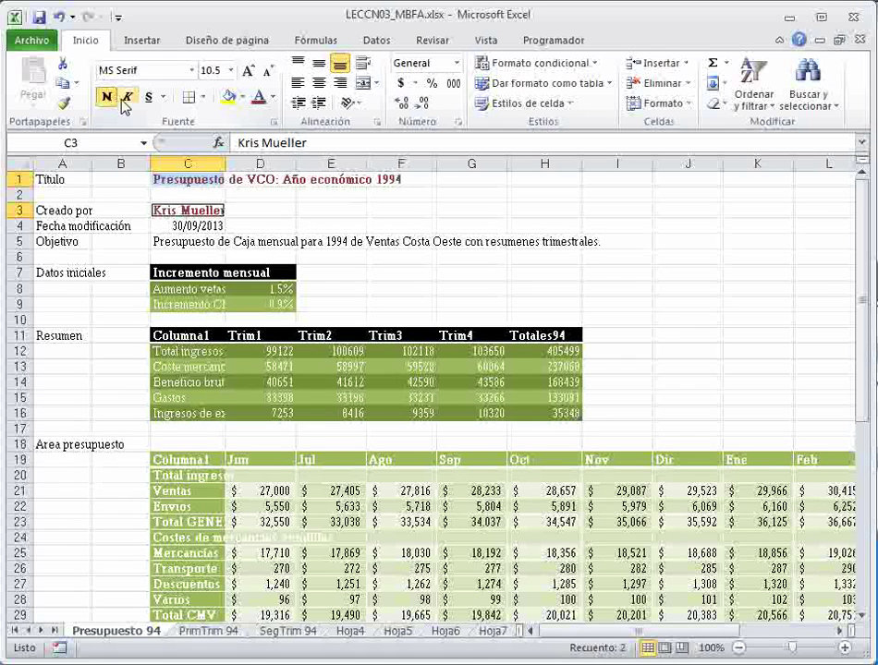
pyautogui.click(127, 97)
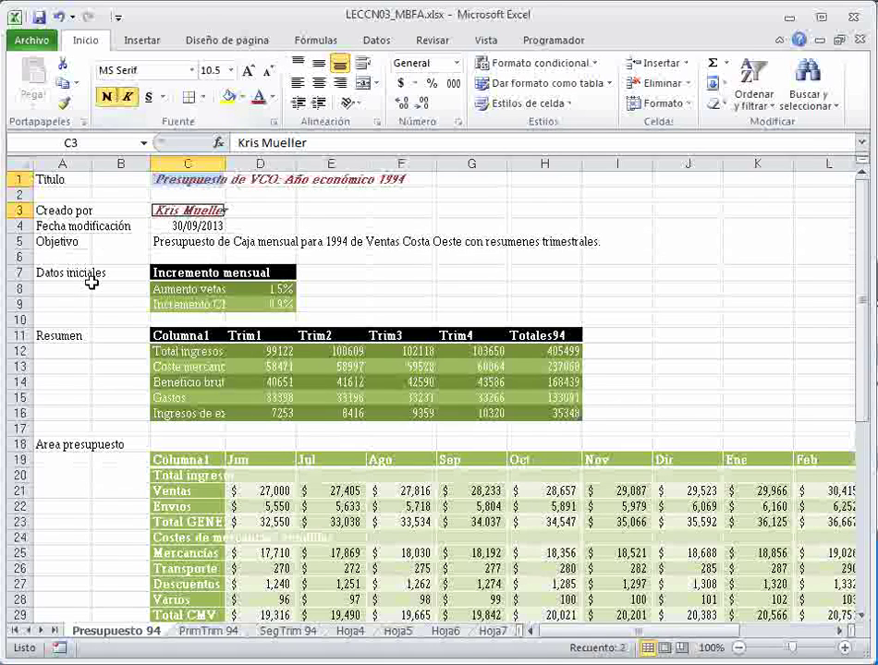